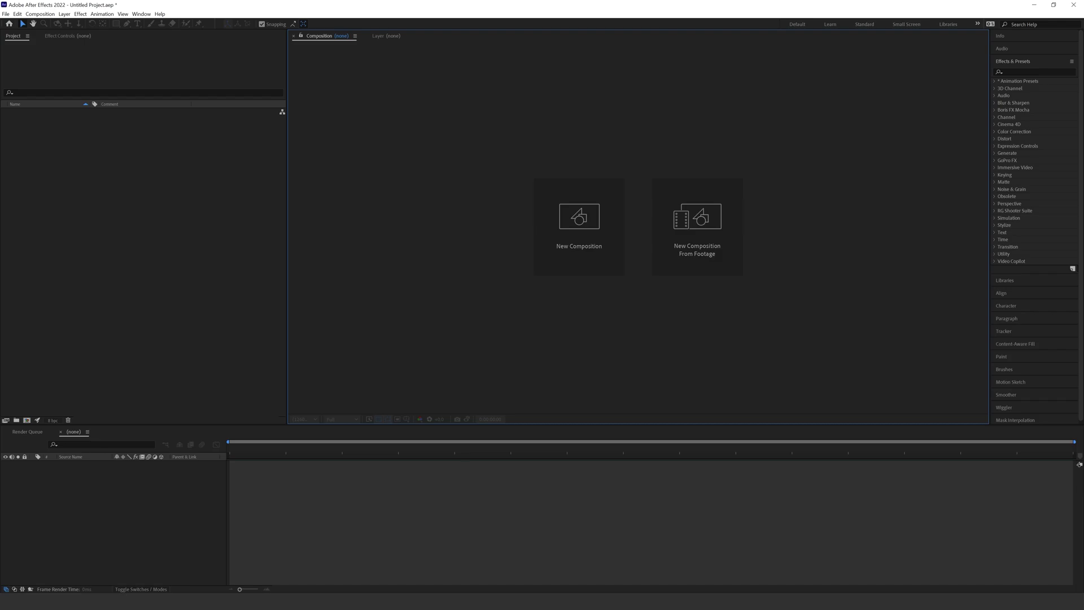
Import 'Kai is Late Again Text.mp4' from the Footage folder into the After Effects Project panel
{"action": "key", "text": "alt+Tab"}
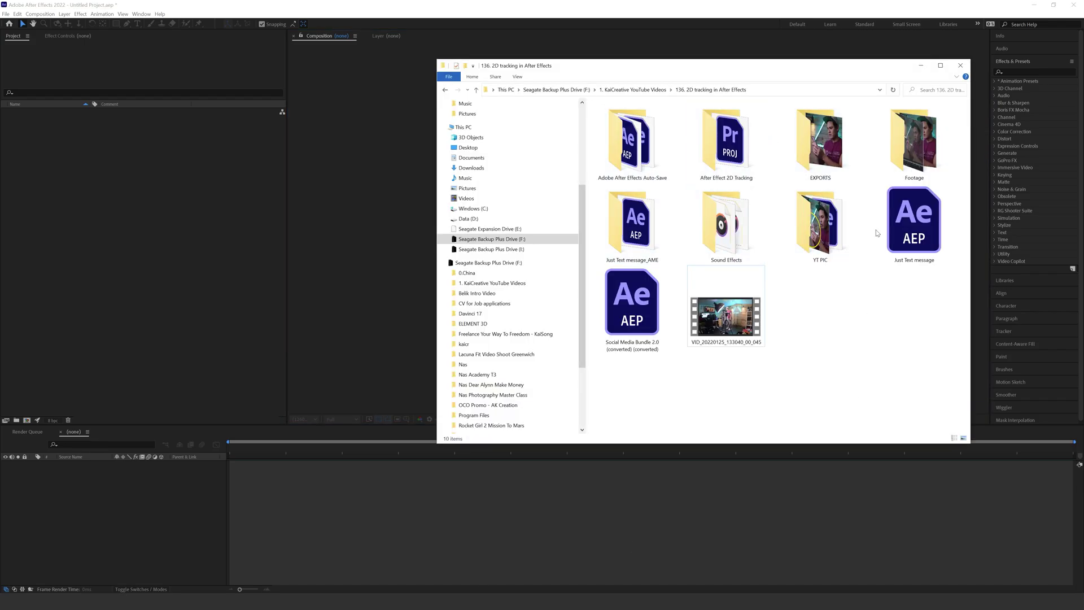
{"action": "double_click", "coordinate": [905, 161]}
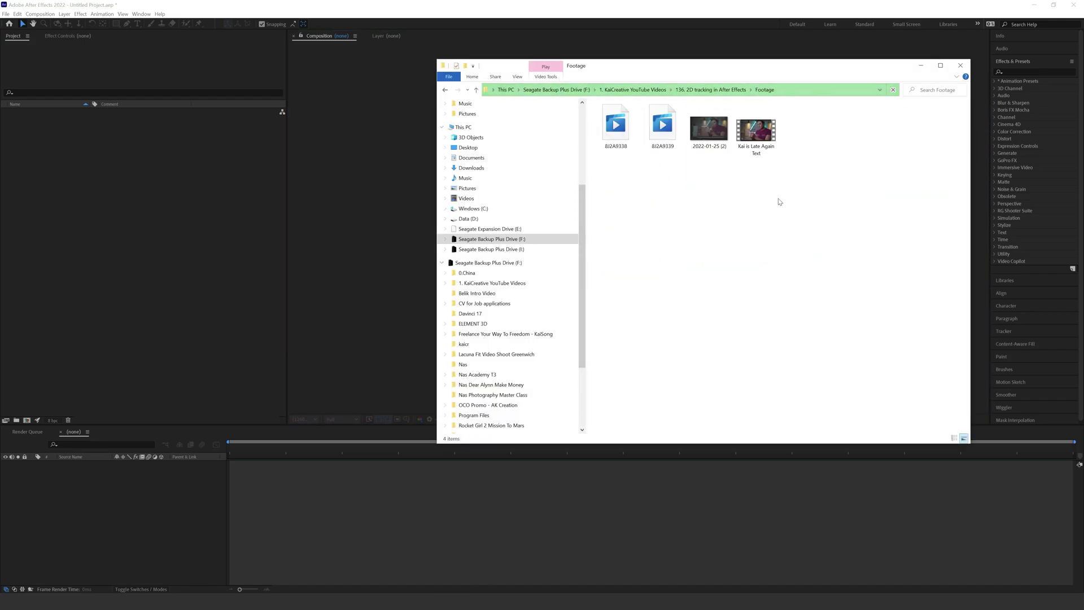
{"action": "left_click", "coordinate": [740, 151]}
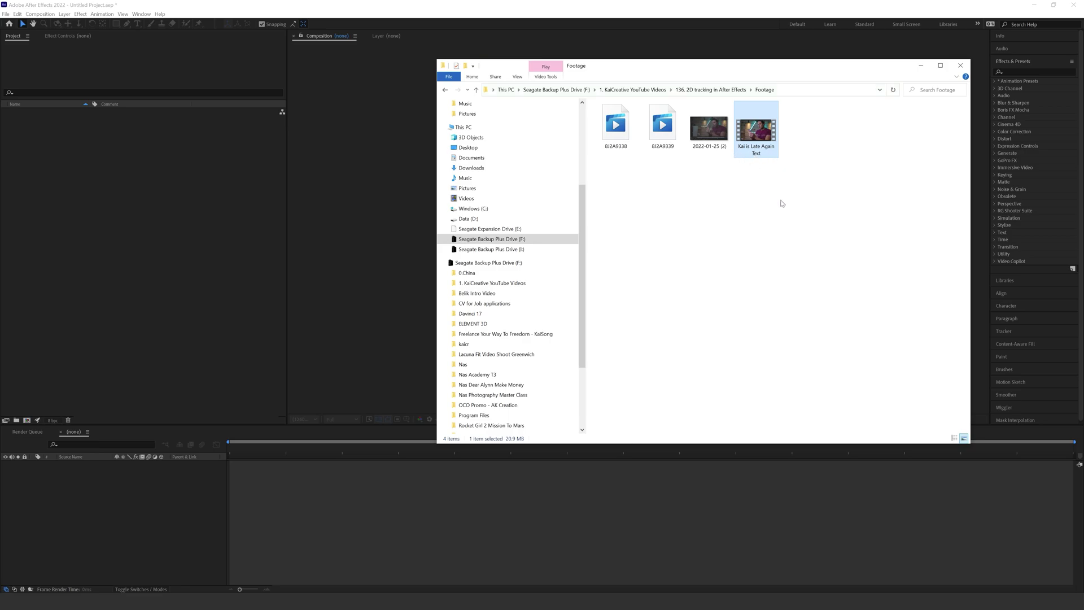
{"action": "left_click_drag", "start_coordinate": [757, 136], "coordinate": [55, 205]}
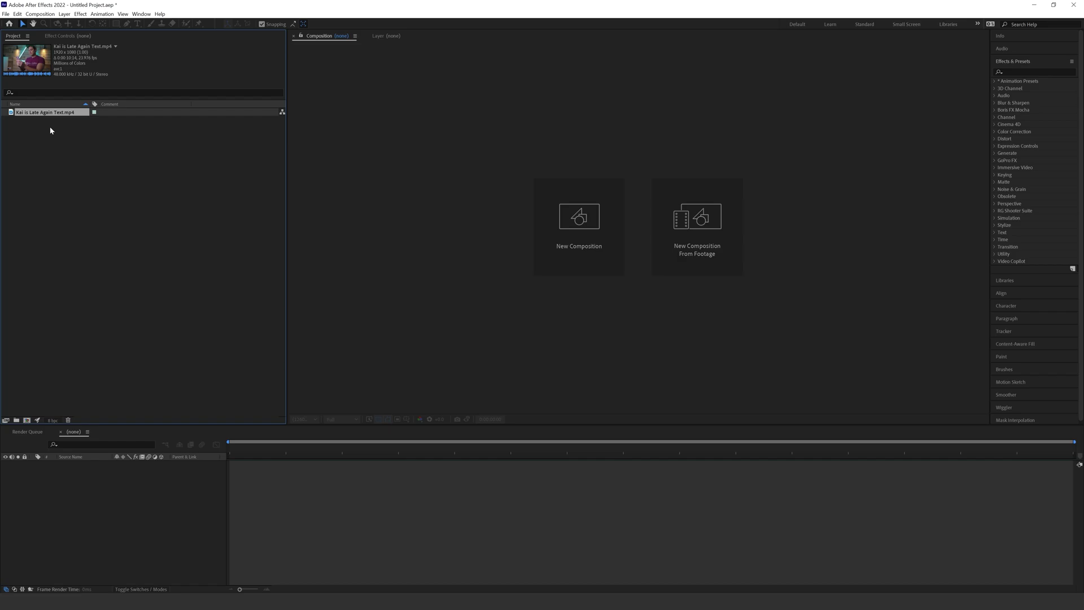
{"action": "left_click_drag", "start_coordinate": [50, 155], "coordinate": [27, 420]}
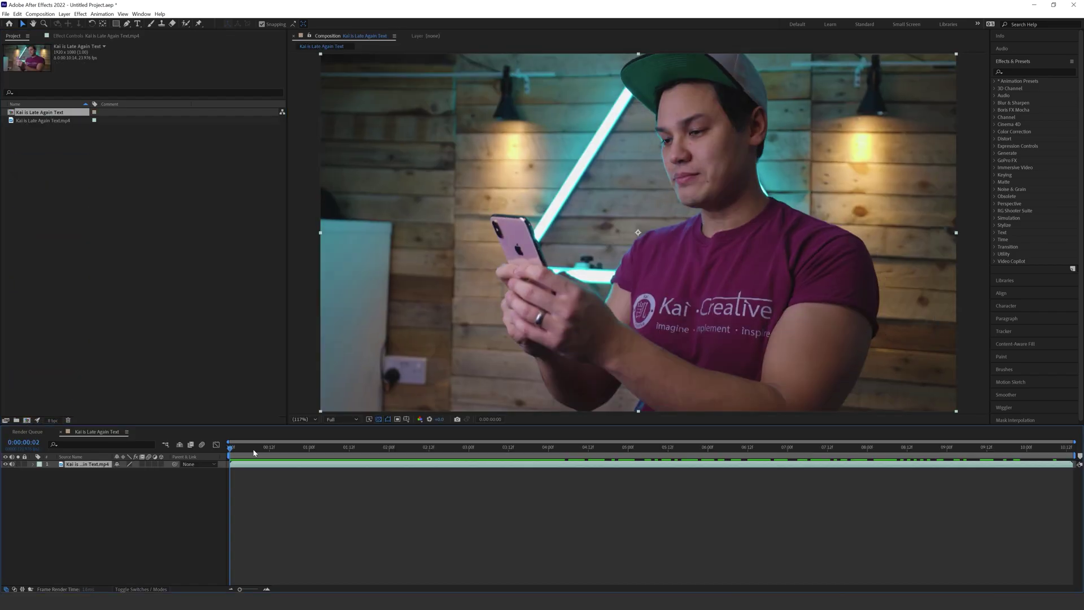
Create the 'Kai is Late Again Text' composition from the clip, preview it, and collapse Effects & Presets
{"action": "left_click_drag", "start_coordinate": [237, 447], "coordinate": [917, 475]}
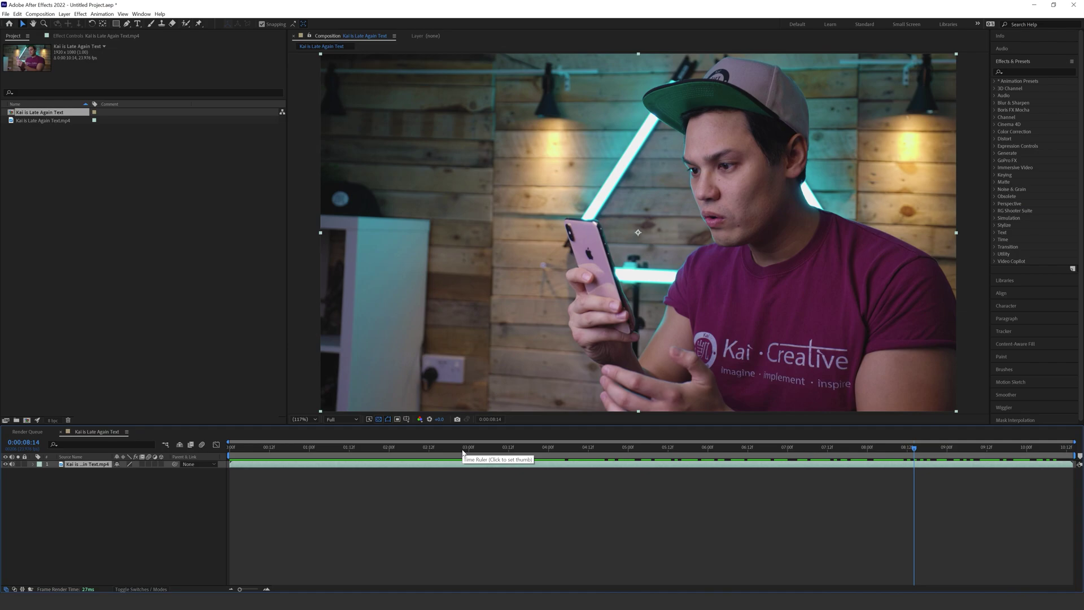
{"action": "key", "text": "space"}
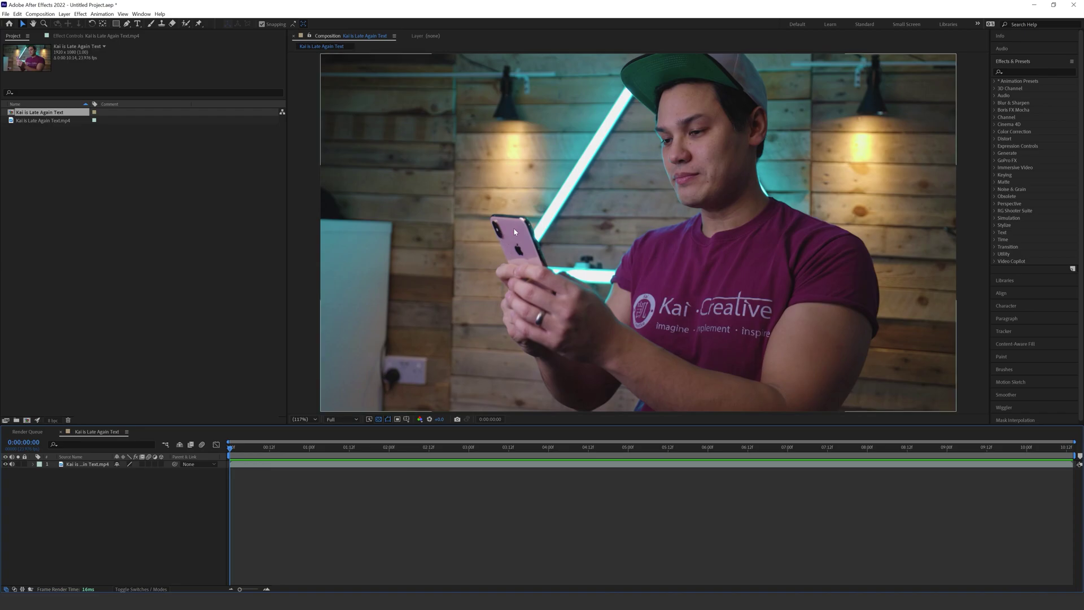
{"action": "left_click_drag", "start_coordinate": [254, 449], "coordinate": [970, 448]}
{"action": "key", "text": "space"}
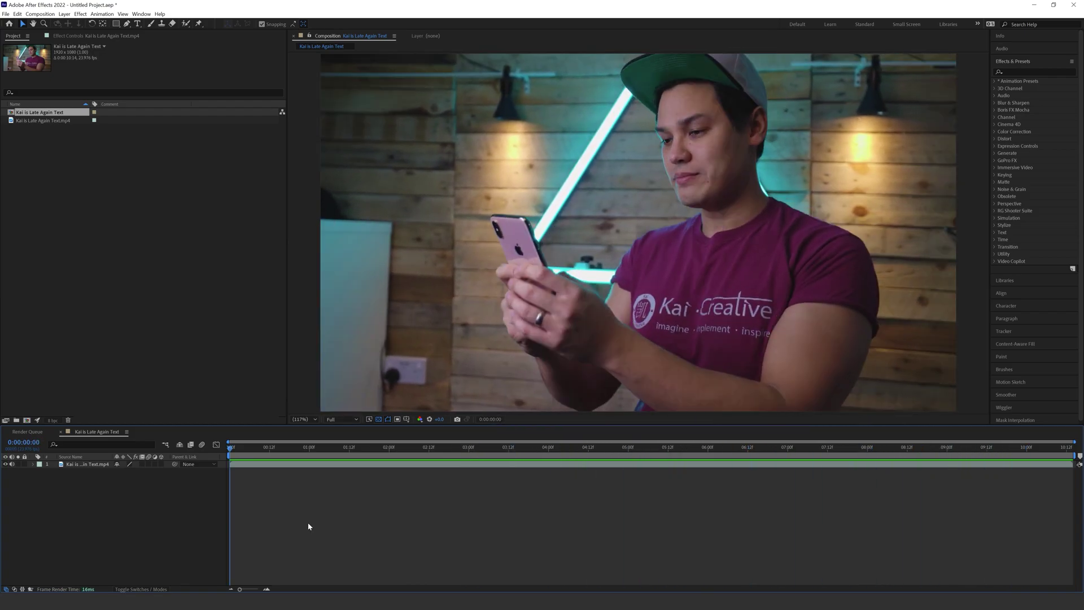
{"action": "key", "text": "ctrl+5"}
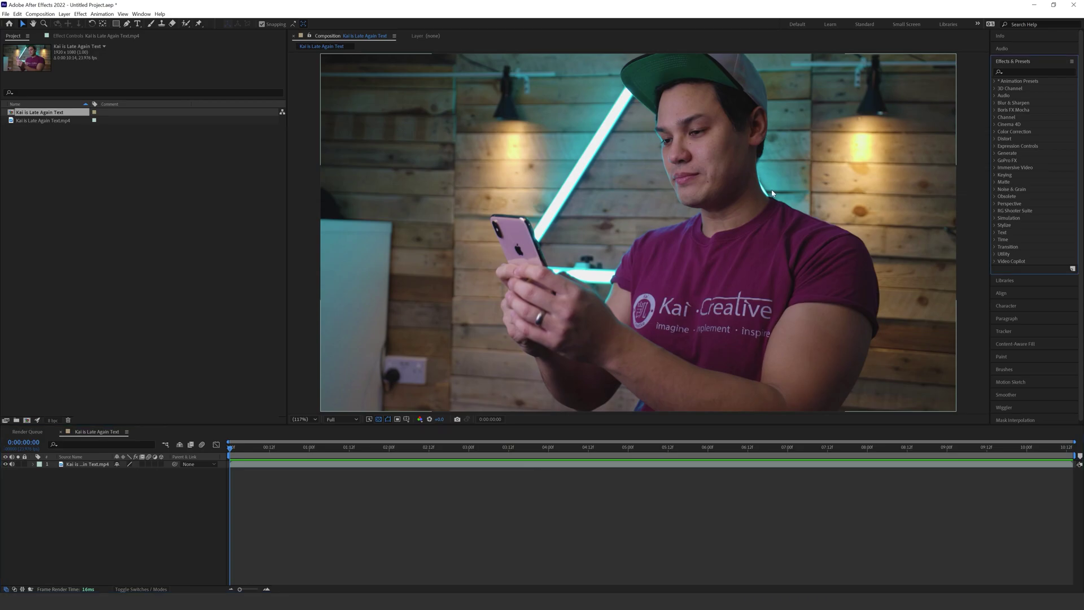
{"action": "left_click", "coordinate": [1014, 62]}
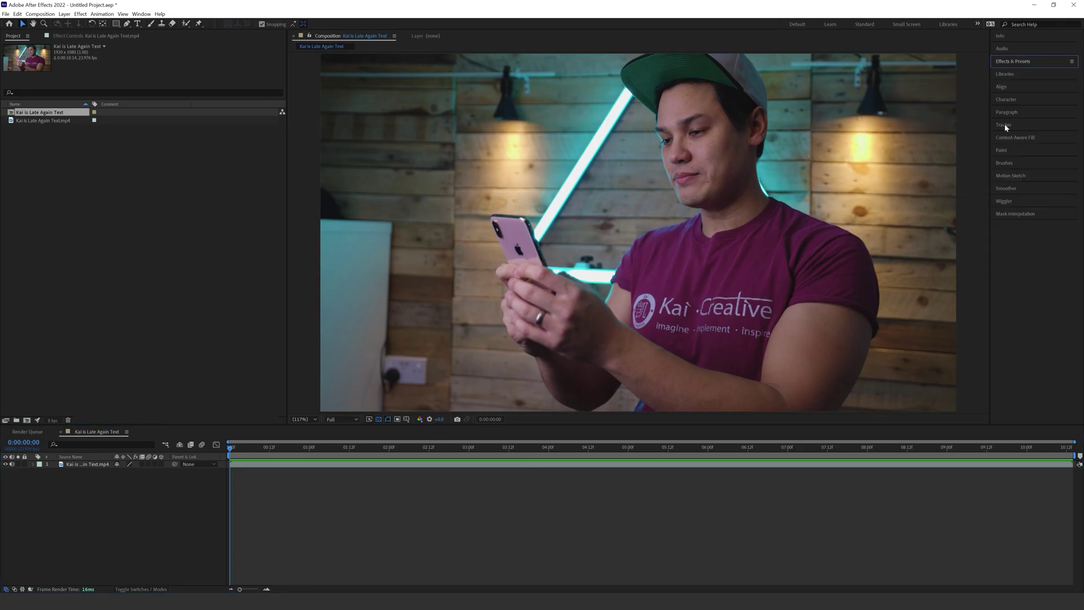
Expand the Tracker panel, select the footage layer, and scrub through the phone's movement
{"action": "left_click", "coordinate": [1006, 126]}
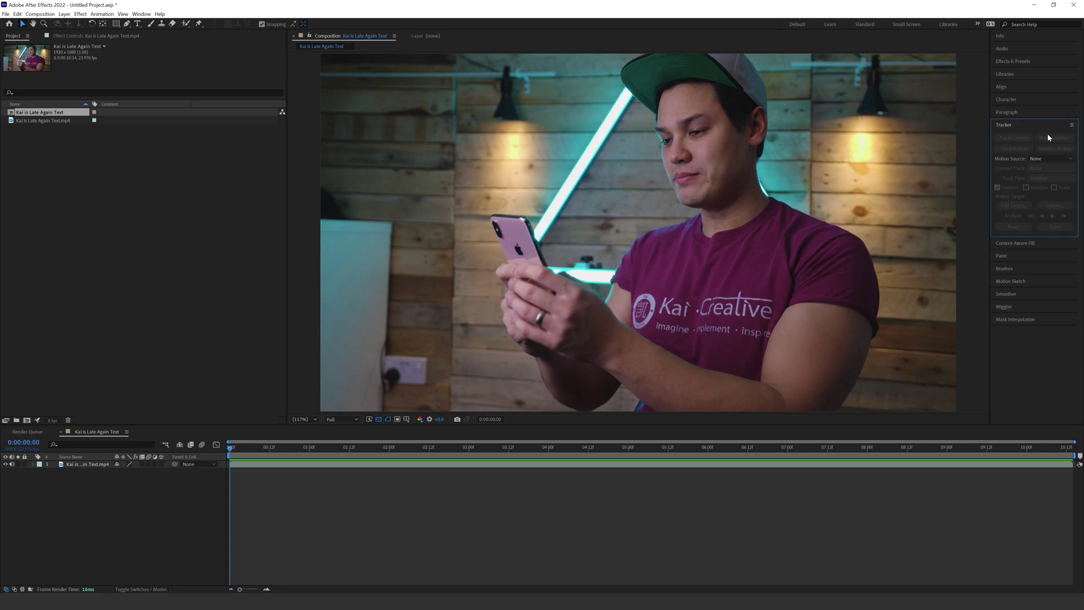
{"action": "left_click", "coordinate": [275, 466]}
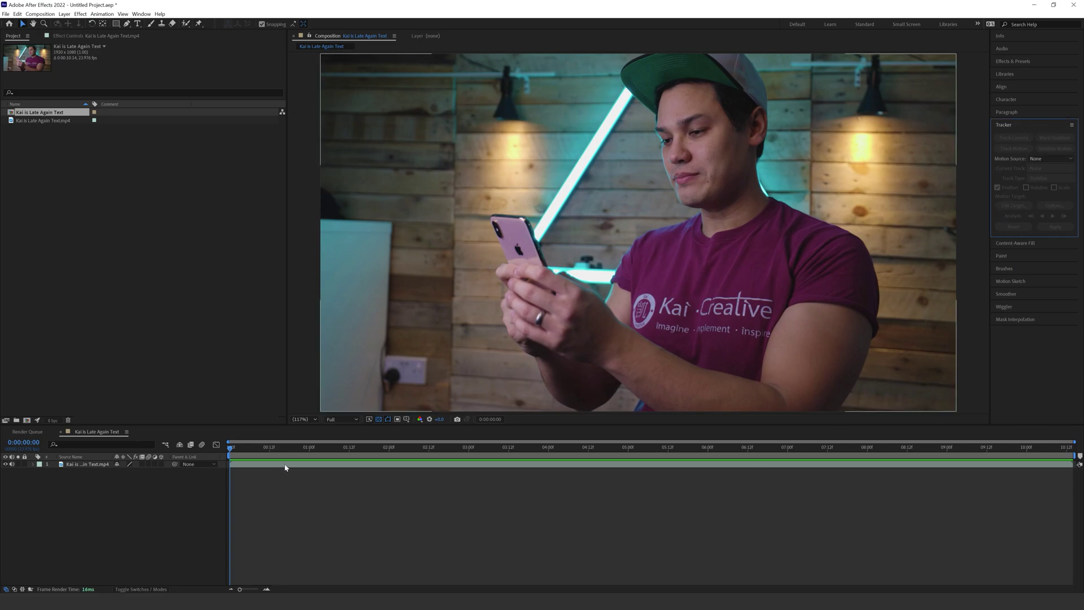
{"action": "left_click", "coordinate": [285, 466]}
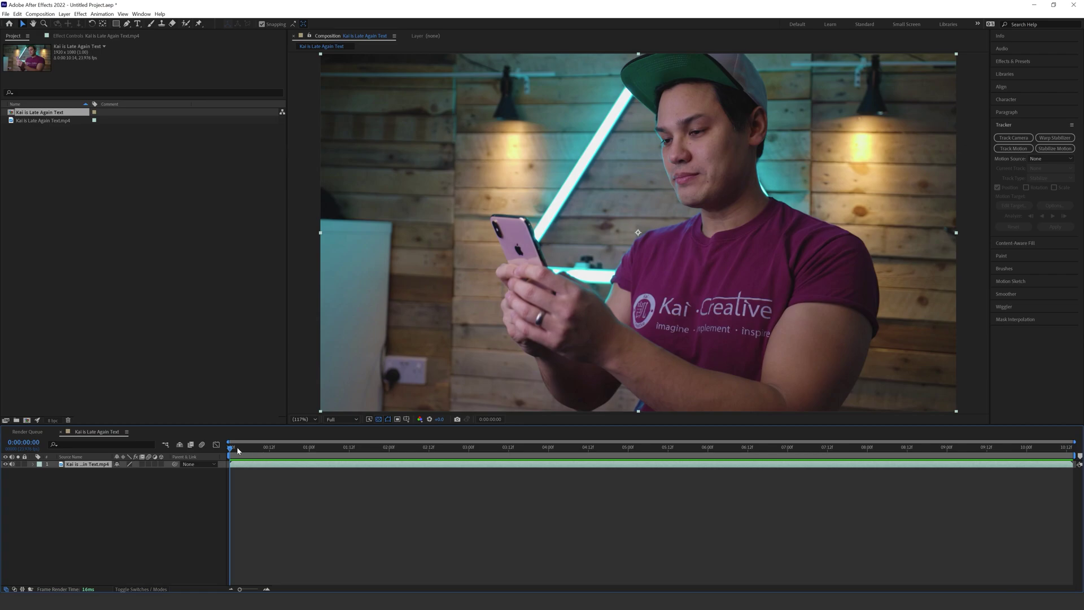
{"action": "mouse_move", "coordinate": [237, 450]}
{"action": "left_mouse_down"}
{"action": "mouse_move", "coordinate": [291, 448]}
{"action": "mouse_move", "coordinate": [229, 447]}
{"action": "left_mouse_up"}
{"action": "left_click_drag", "start_coordinate": [229, 449], "coordinate": [821, 449]}
{"action": "left_click", "coordinate": [231, 448]}
{"action": "left_click_drag", "start_coordinate": [263, 455], "coordinate": [230, 450]}
Start Track Motion on the footage, zoom to 400%, and place Track Point 1 on the phone's rear camera
{"action": "left_click", "coordinate": [1014, 150]}
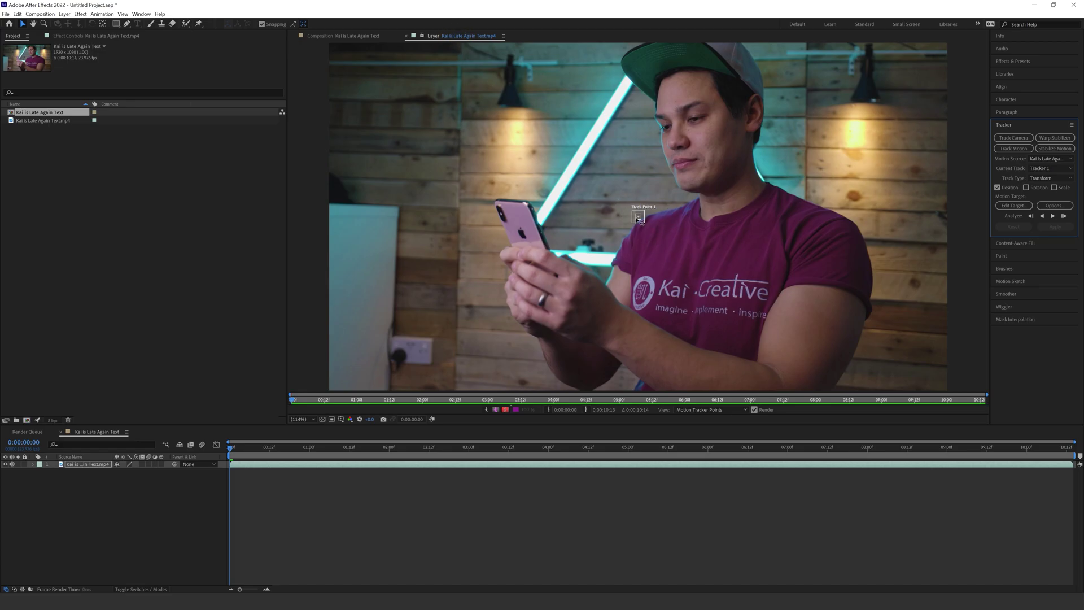
{"action": "scroll", "coordinate": [583, 258], "scroll_direction": "up", "scroll_amount": 6}
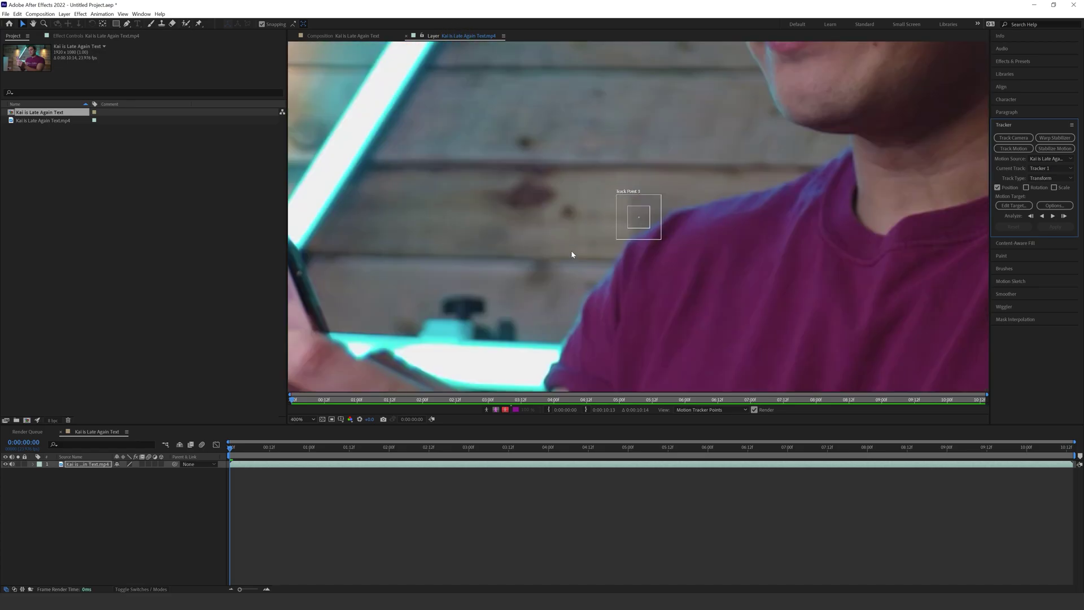
{"action": "key", "text": "h"}
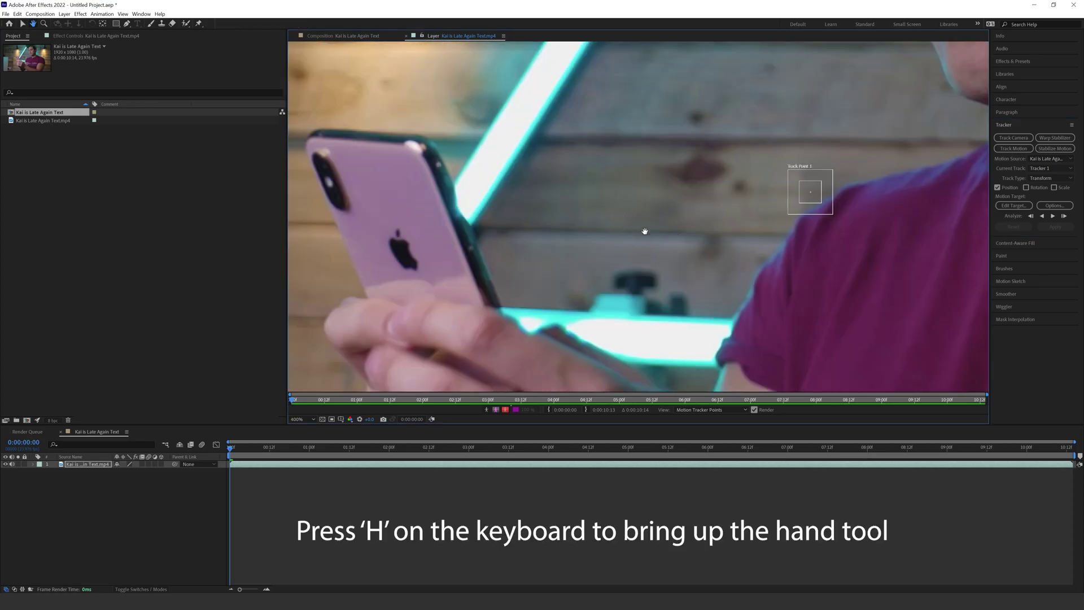
{"action": "mouse_move", "coordinate": [645, 232]}
{"action": "left_mouse_down"}
{"action": "mouse_move", "coordinate": [629, 239]}
{"action": "mouse_move", "coordinate": [642, 238]}
{"action": "left_mouse_up"}
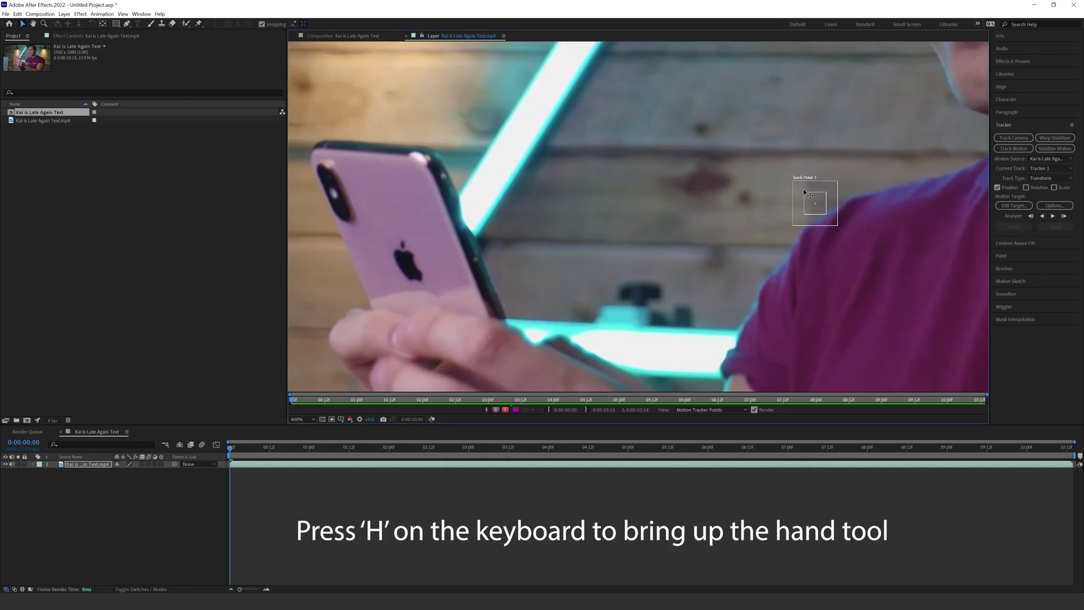
{"action": "key", "text": "v"}
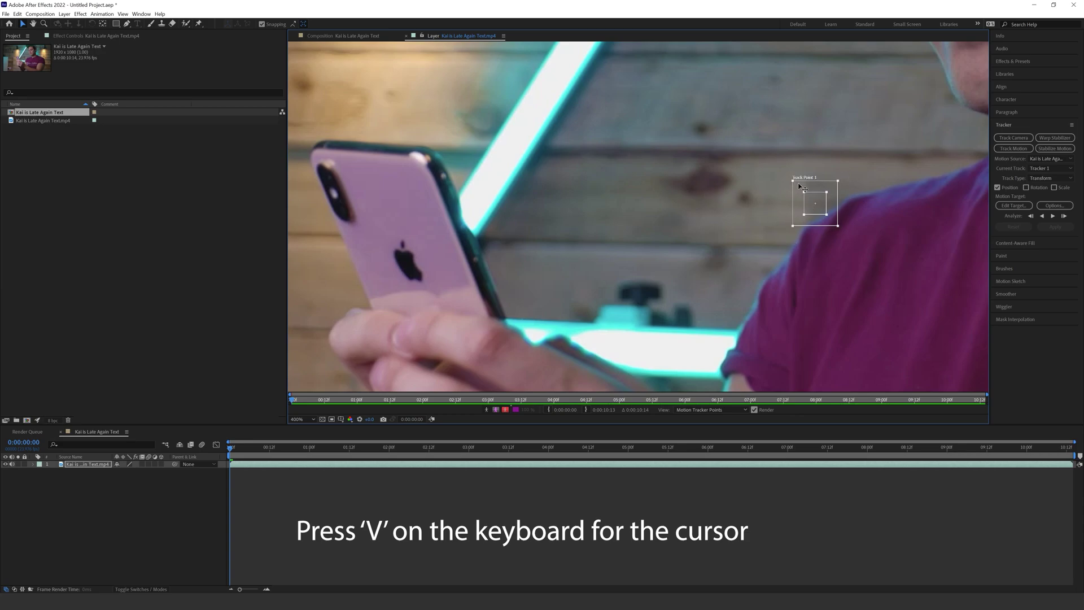
{"action": "left_click_drag", "start_coordinate": [805, 188], "coordinate": [368, 174]}
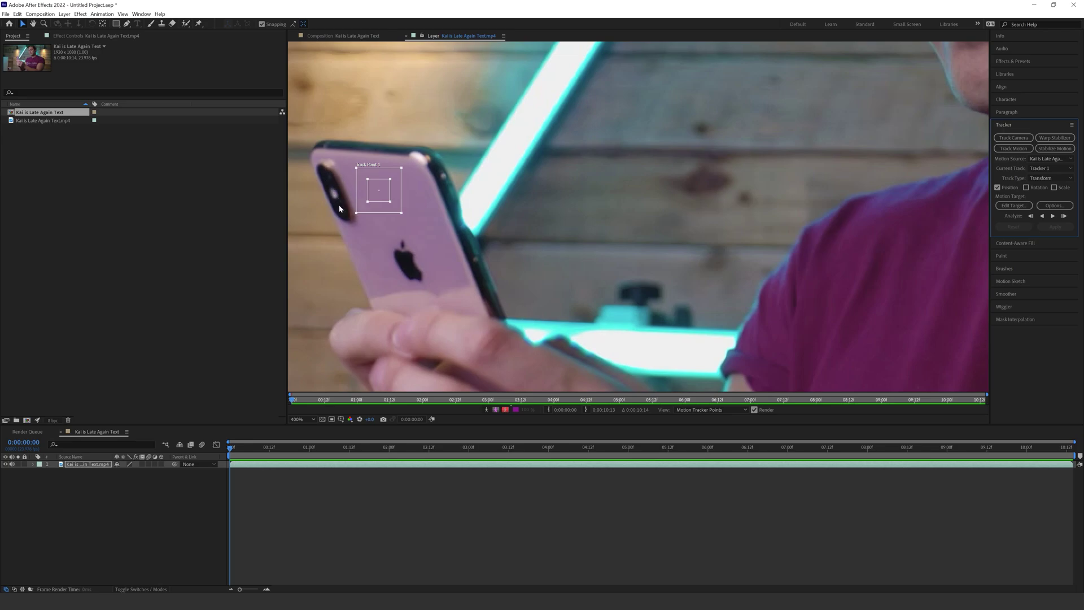
{"action": "left_click_drag", "start_coordinate": [388, 191], "coordinate": [341, 192]}
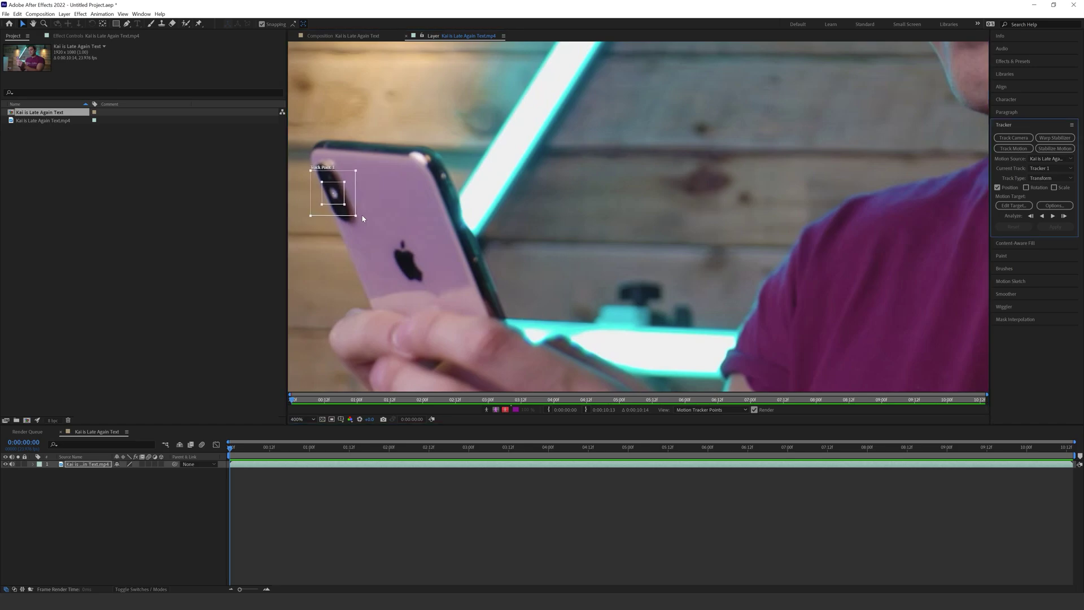
{"action": "left_click_drag", "start_coordinate": [339, 212], "coordinate": [338, 212]}
Zoom back to 400% and fit Track Point 1's boxes snugly around the camera lens
{"action": "key", "text": "slash"}
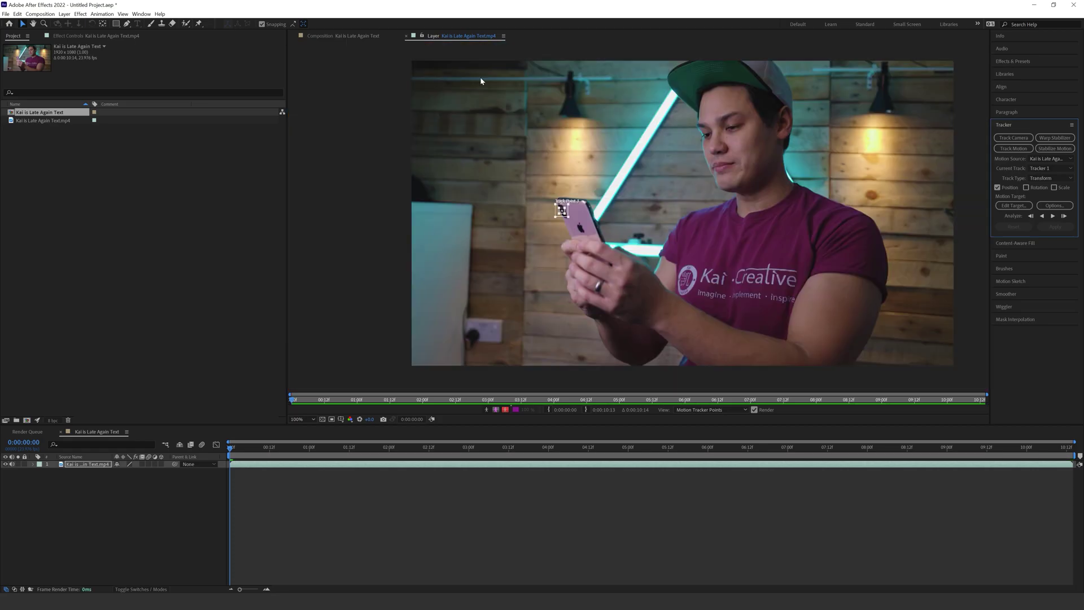
{"action": "scroll", "coordinate": [537, 208], "scroll_direction": "up", "scroll_amount": 4}
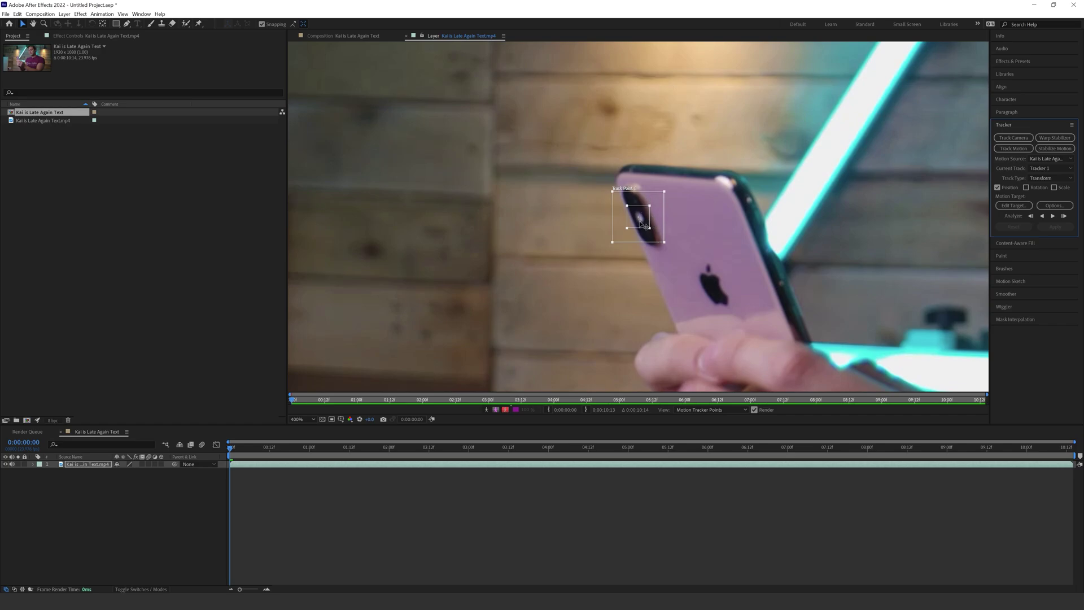
{"action": "left_click_drag", "start_coordinate": [640, 220], "coordinate": [641, 221]}
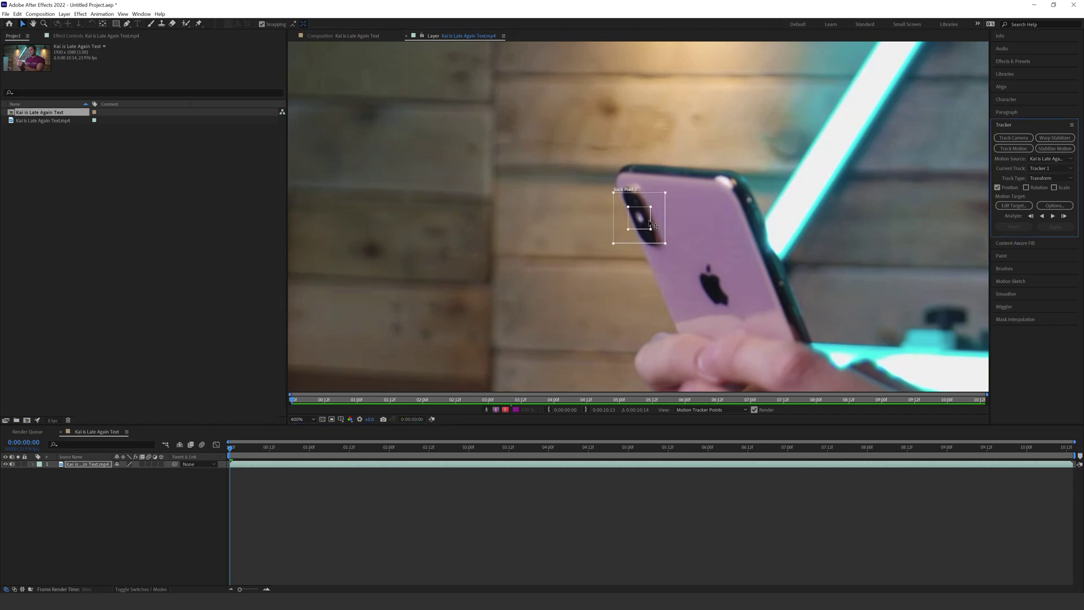
{"action": "left_click", "coordinate": [636, 221]}
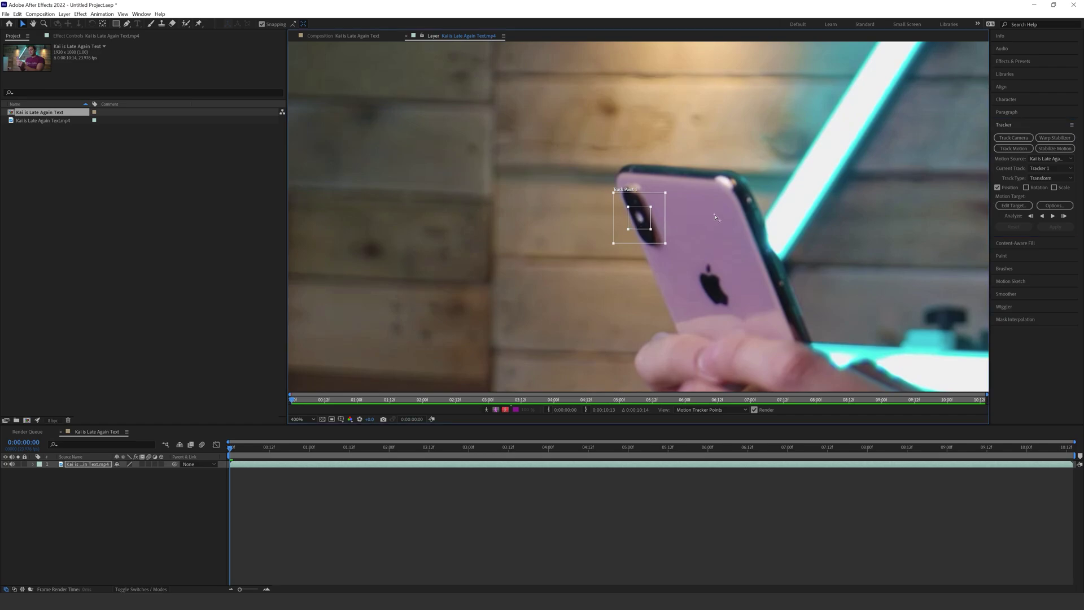
{"action": "left_click", "coordinate": [674, 224]}
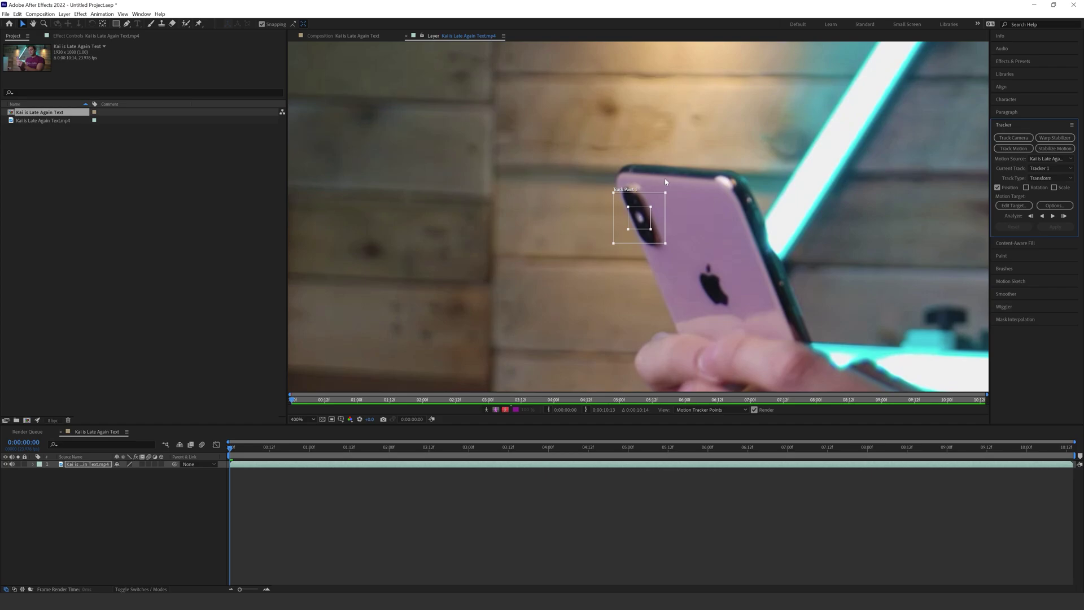
{"action": "mouse_move", "coordinate": [662, 213]}
{"action": "left_mouse_down"}
{"action": "mouse_move", "coordinate": [646, 217]}
{"action": "mouse_move", "coordinate": [738, 227]}
{"action": "mouse_move", "coordinate": [659, 221]}
{"action": "mouse_move", "coordinate": [659, 210]}
{"action": "left_mouse_up"}
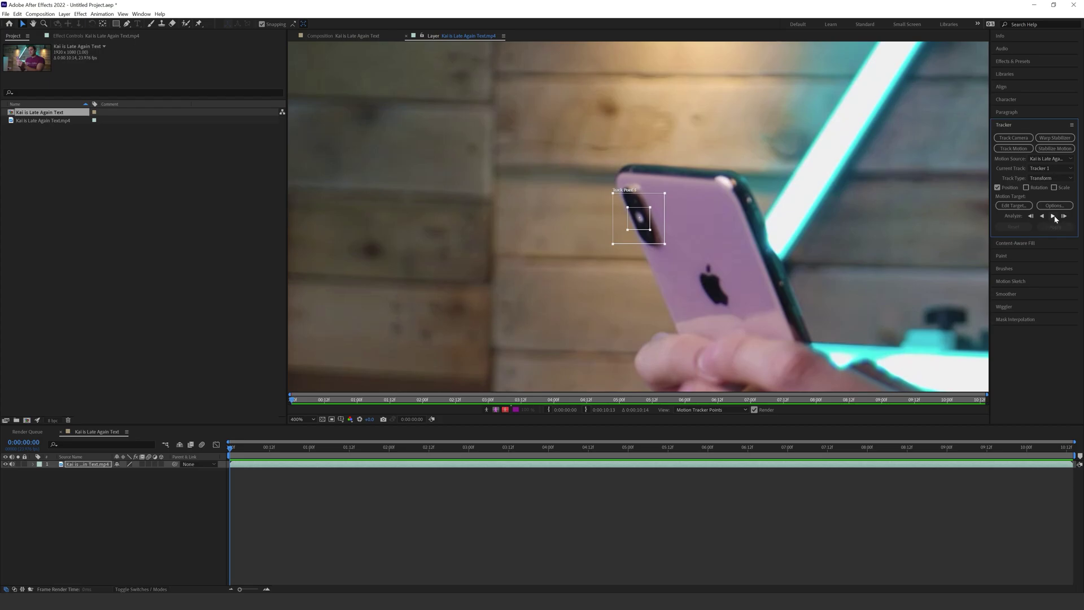
Zoom to 200% and analyze Track Point 1 forward, stopping at 0:00:09:19
{"action": "key", "text": "comma"}
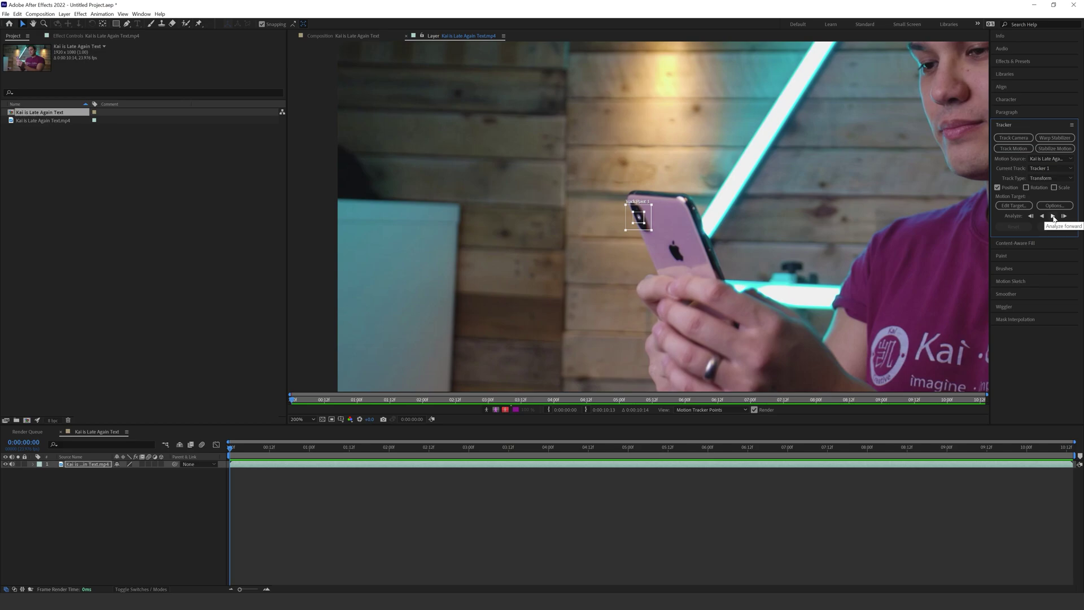
{"action": "left_click", "coordinate": [1054, 216]}
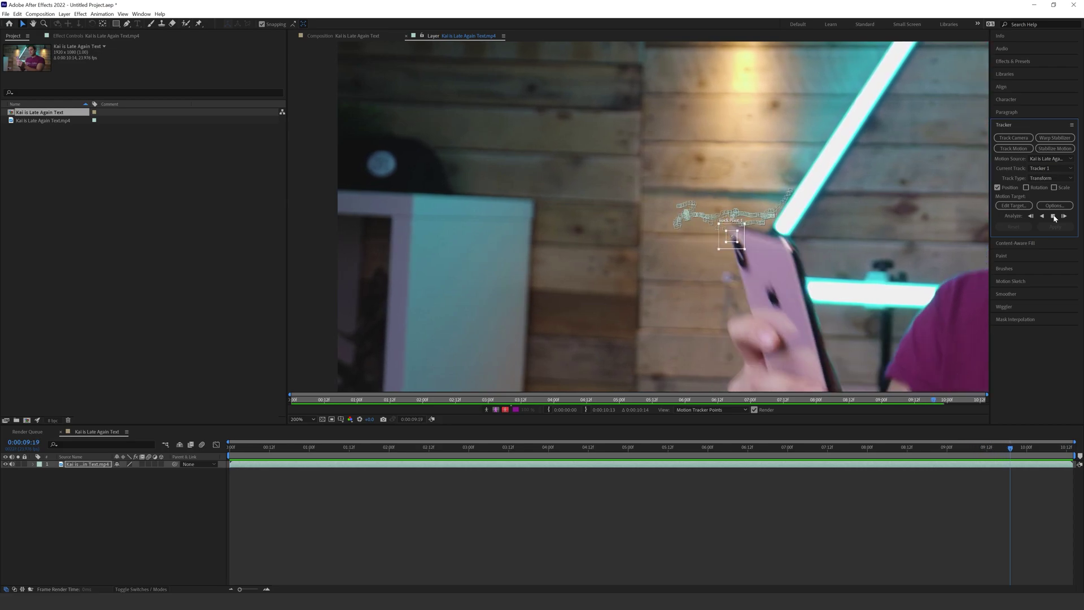
{"action": "left_click", "coordinate": [1054, 217]}
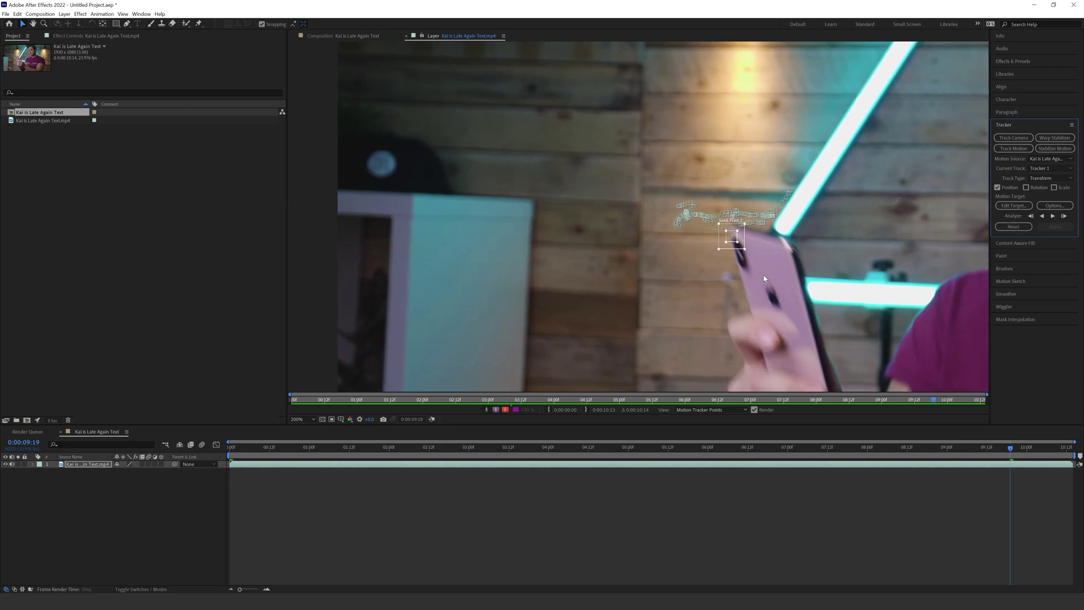
{"action": "key", "text": "space"}
{"action": "left_click_drag", "start_coordinate": [845, 302], "coordinate": [621, 267]}
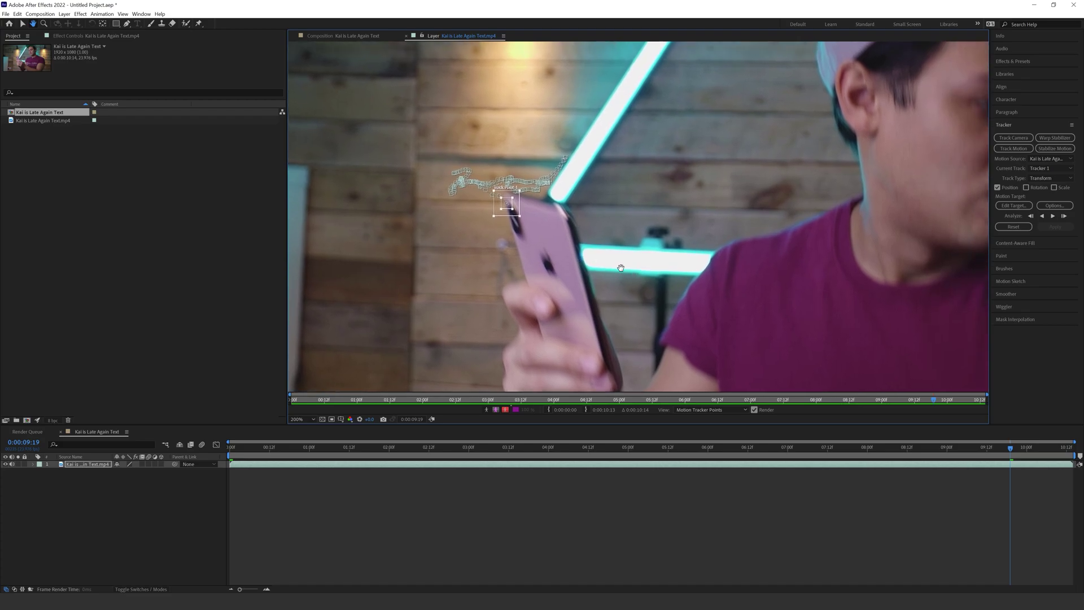
Reveal Track Point 1's keyframes with U and scrub the timeline to review the track
{"action": "scroll", "coordinate": [568, 227], "scroll_direction": "down", "scroll_amount": 1}
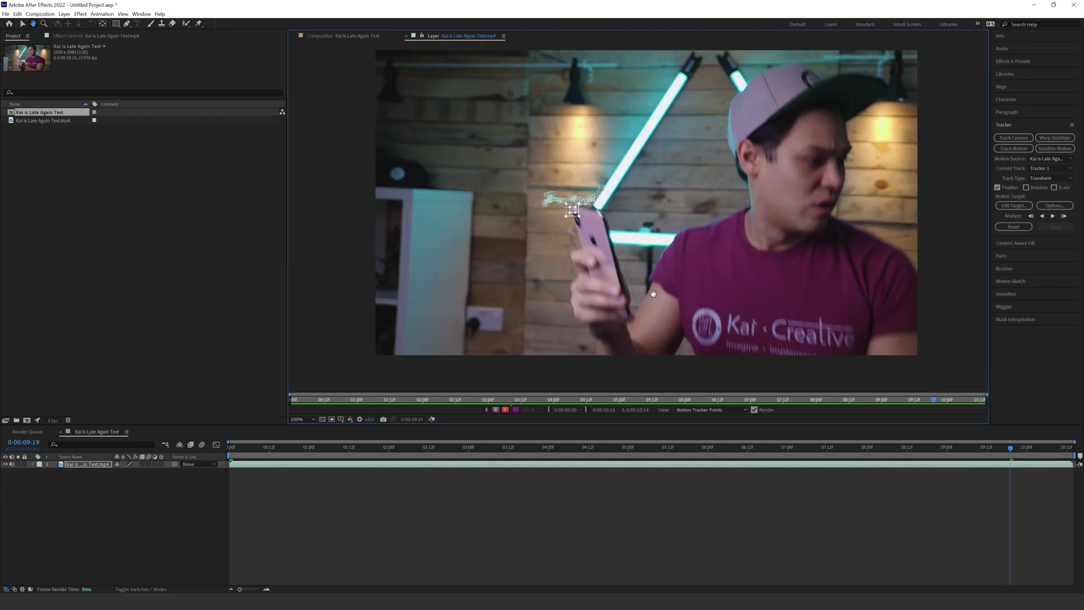
{"action": "scroll", "coordinate": [601, 230], "scroll_direction": "up", "scroll_amount": 1}
{"action": "scroll", "coordinate": [659, 238], "scroll_direction": "up", "scroll_amount": 1}
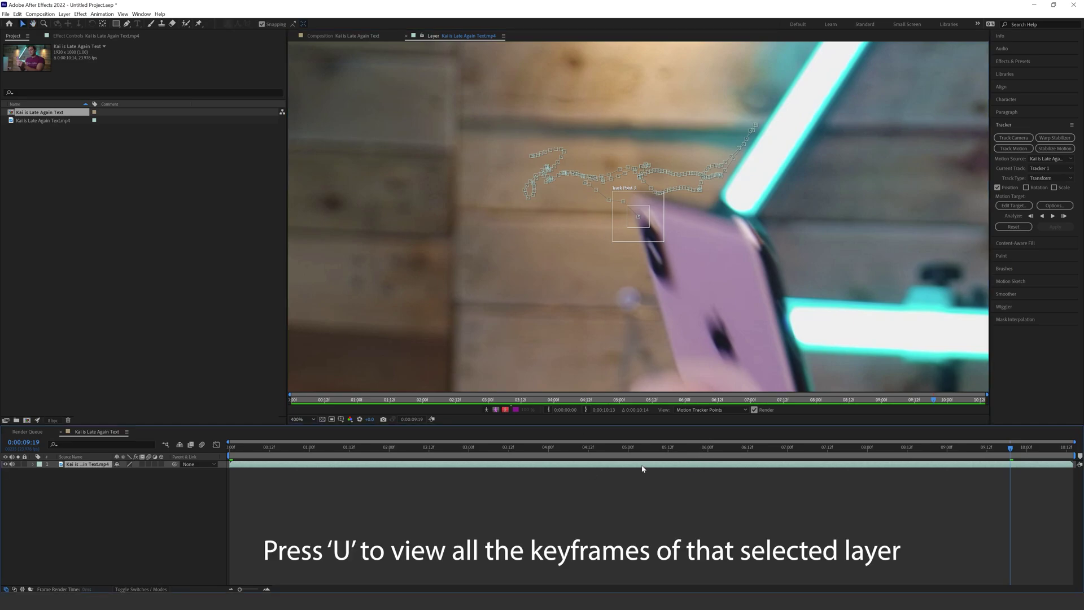
{"action": "key", "text": "u"}
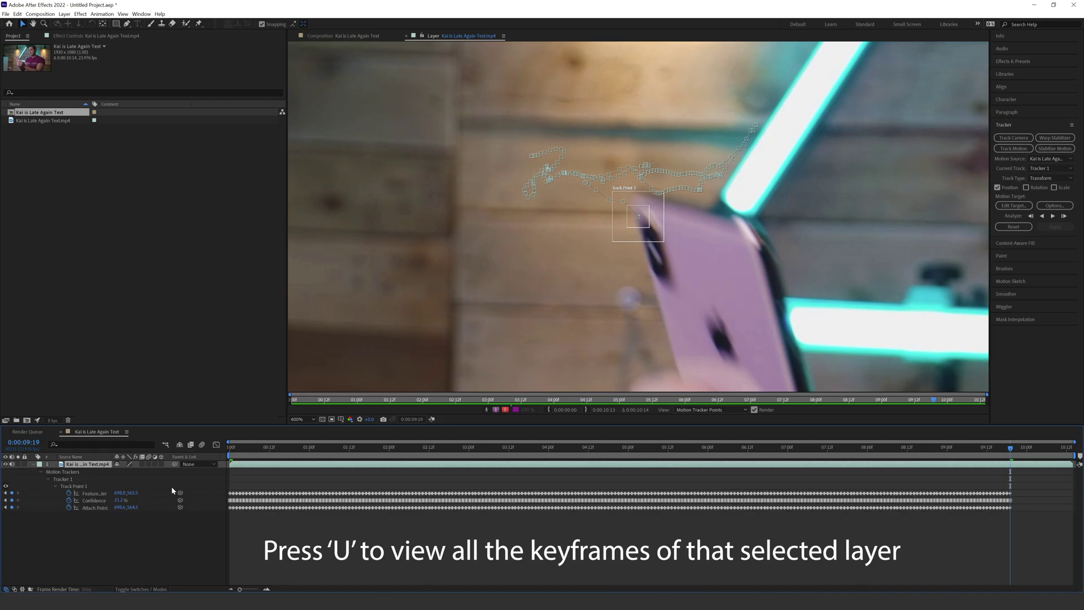
{"action": "key", "text": "Page_Up"}
{"action": "key", "text": "Page_Up"}
{"action": "key", "text": "Page_Up"}
{"action": "key", "text": "Page_Up"}
{"action": "key", "text": "Page_Up"}
{"action": "key", "text": "Page_Up"}
{"action": "key", "text": "Page_Up"}
{"action": "key", "text": "Page_Up"}
{"action": "key", "text": "Page_Up"}
{"action": "key", "text": "Page_Up"}
{"action": "key", "text": "Page_Up"}
{"action": "key", "text": "Page_Up"}
{"action": "key", "text": "Page_Up"}
{"action": "key", "text": "Page_Up"}
{"action": "key", "text": "Page_Up"}
{"action": "key", "text": "Page_Up"}
{"action": "key", "text": "Page_Up"}
{"action": "key", "text": "Page_Up"}
{"action": "key", "text": "Page_Up"}
{"action": "key", "text": "Page_Up"}
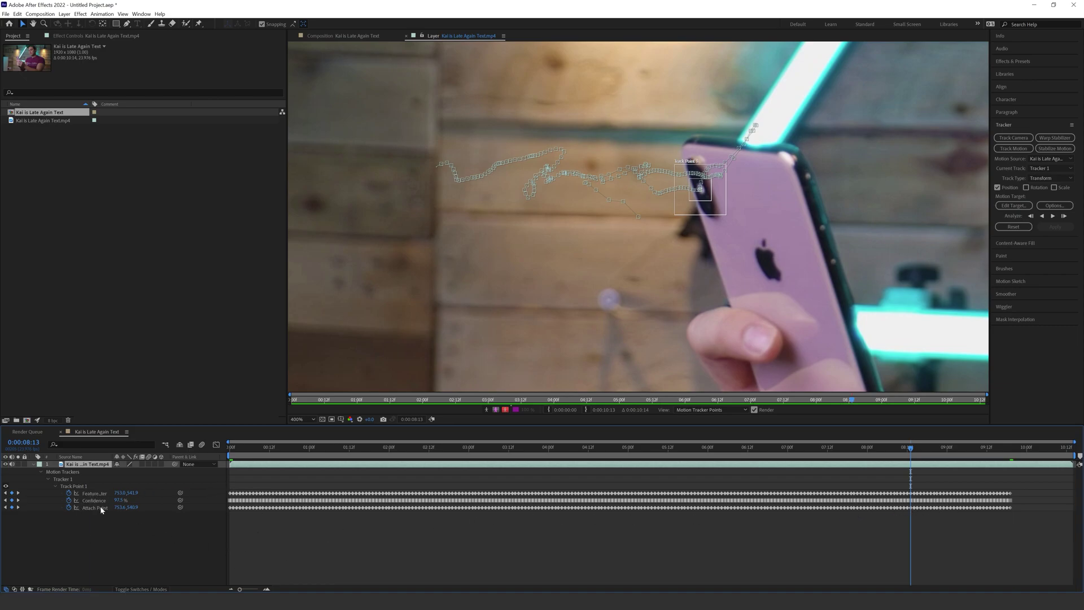
{"action": "mouse_move", "coordinate": [912, 505]}
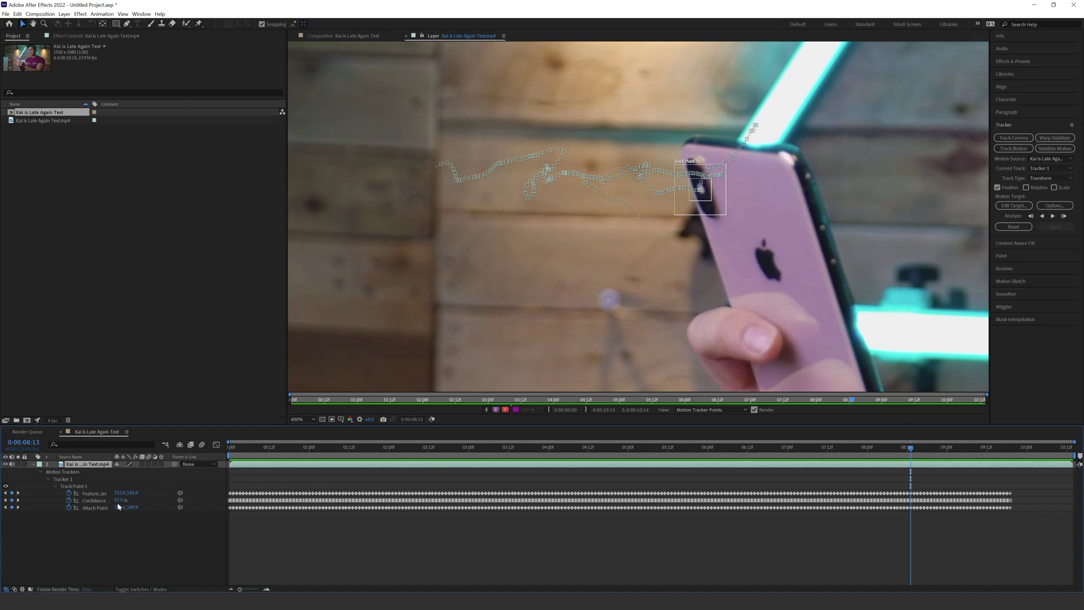
{"action": "left_click_drag", "start_coordinate": [689, 451], "coordinate": [1009, 457]}
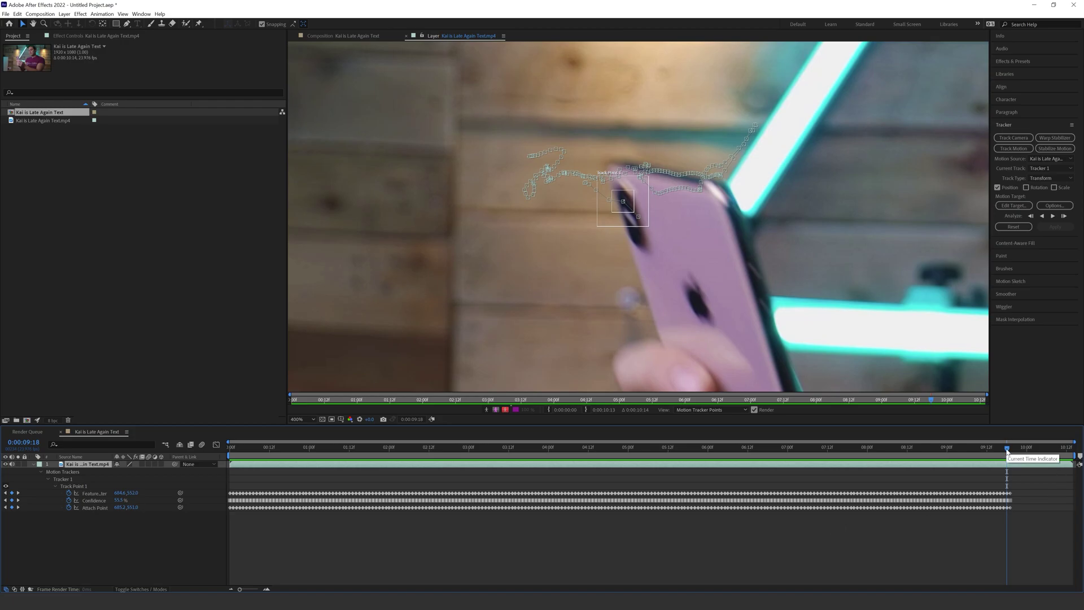
Zoom the timeline in at 9:15 and track three frames forward, nudging Track Point 1 back onto the phone
{"action": "left_click_drag", "start_coordinate": [1007, 450], "coordinate": [997, 450]}
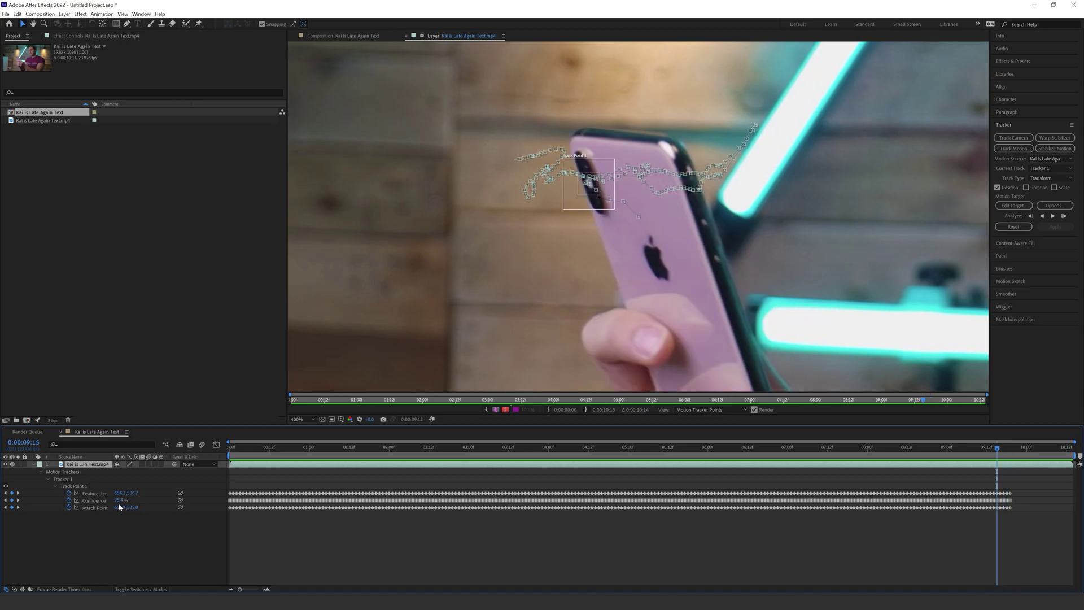
{"action": "left_click", "coordinate": [267, 589]}
{"action": "left_click", "coordinate": [266, 588]}
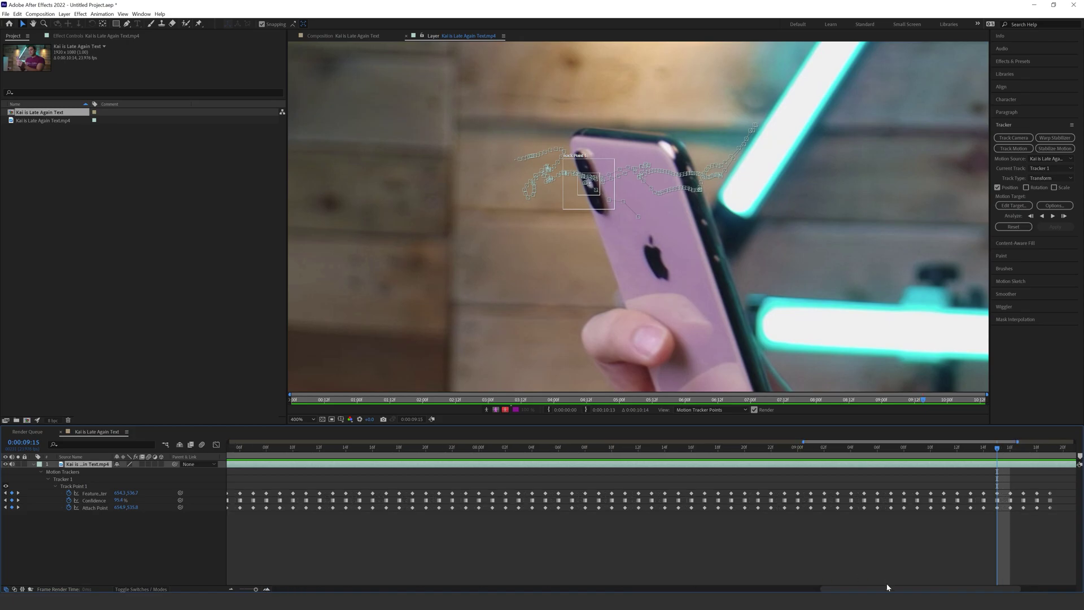
{"action": "left_click_drag", "start_coordinate": [887, 587], "coordinate": [942, 587]}
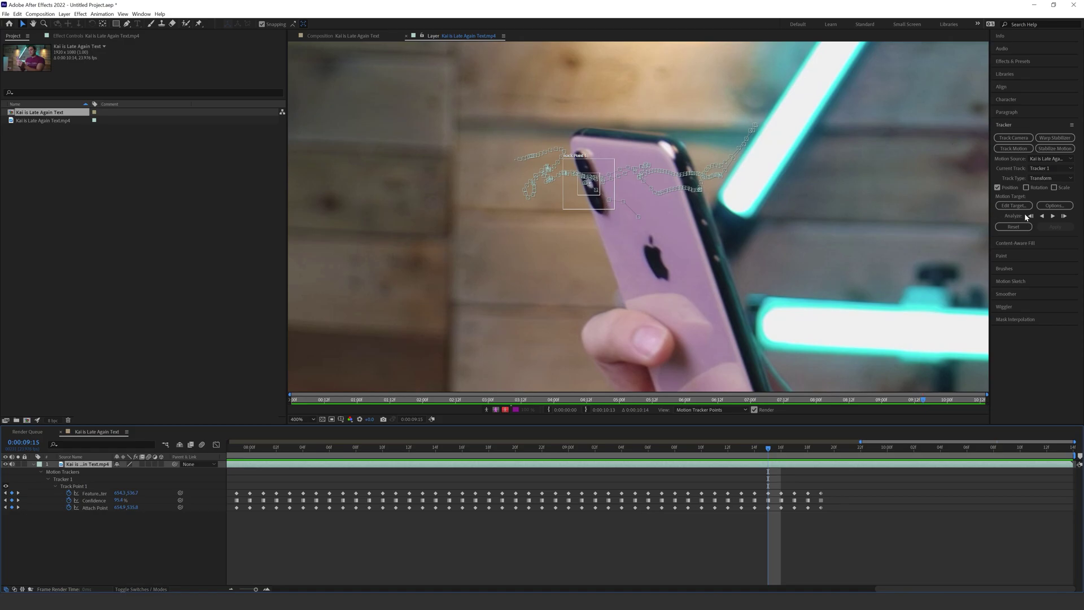
{"action": "left_click", "coordinate": [1064, 217]}
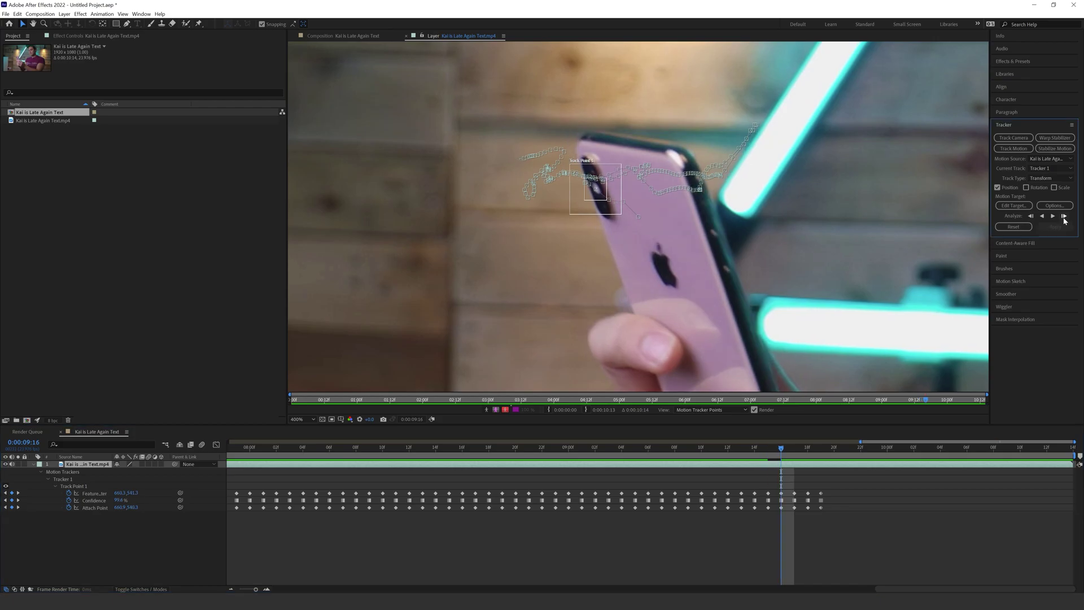
{"action": "left_click", "coordinate": [1064, 217]}
{"action": "left_click", "coordinate": [1064, 217]}
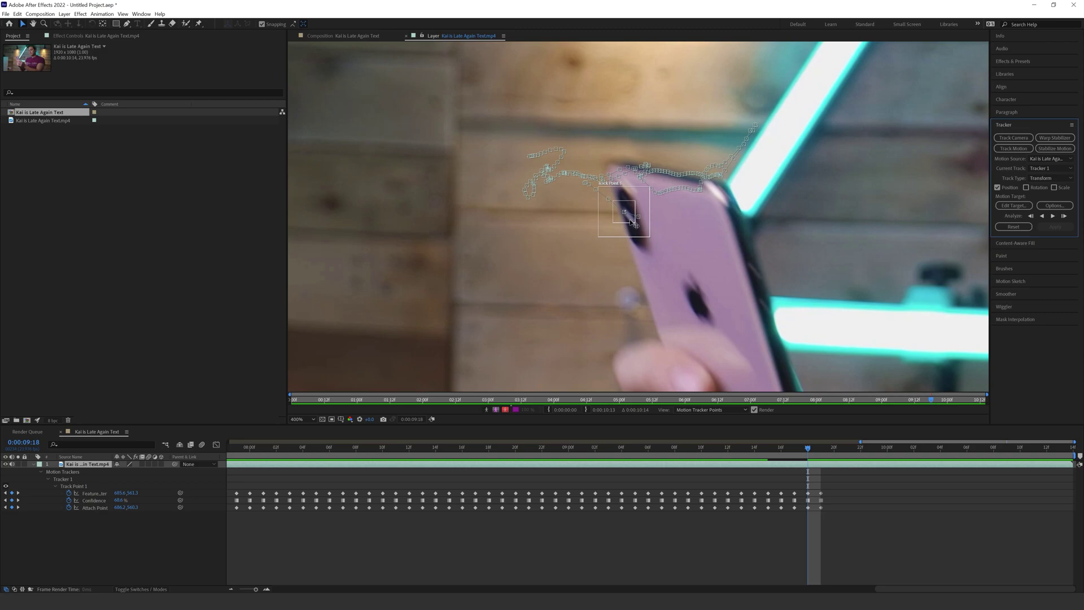
{"action": "left_click_drag", "start_coordinate": [630, 220], "coordinate": [638, 228]}
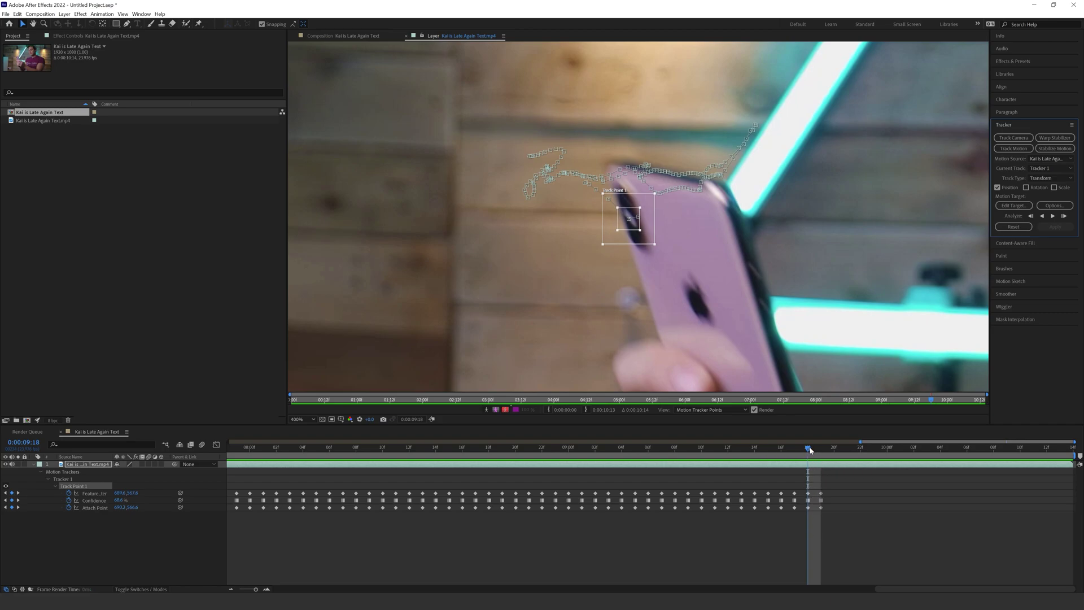
Continue tracking frame by frame, repositioning Track Point 1 onto the phone's camera each time
{"action": "left_click_drag", "start_coordinate": [807, 454], "coordinate": [821, 452]}
{"action": "key", "text": "Page_Up"}
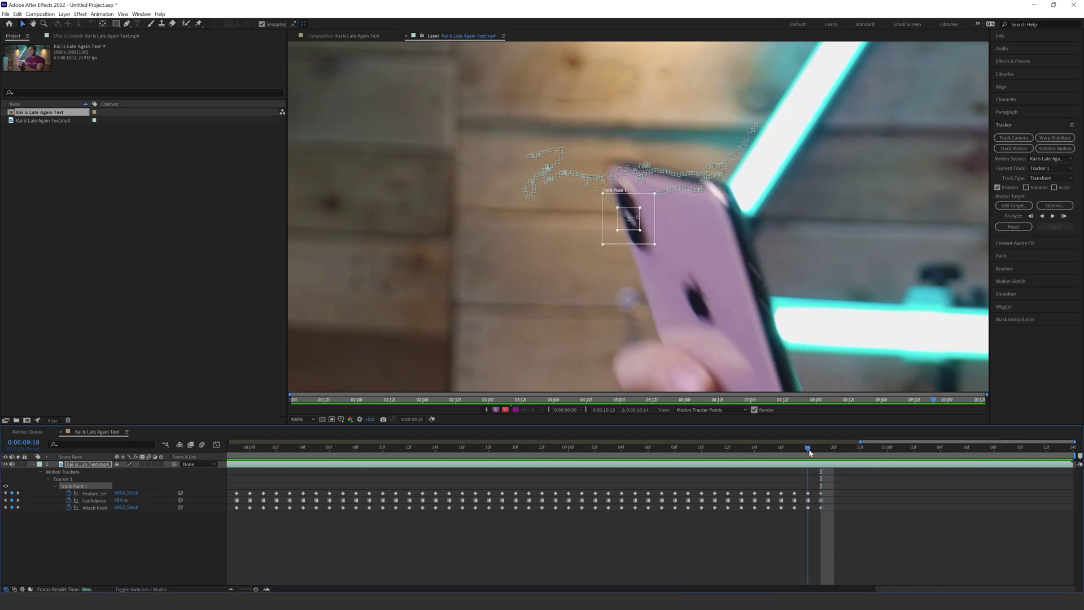
{"action": "left_click", "coordinate": [1064, 216]}
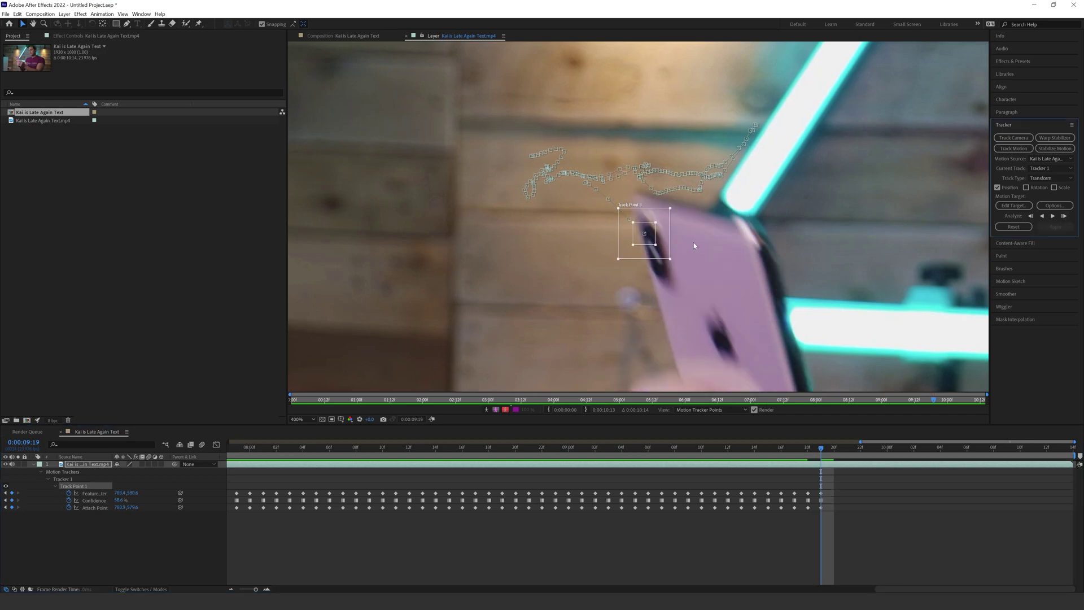
{"action": "left_click_drag", "start_coordinate": [649, 239], "coordinate": [658, 258]}
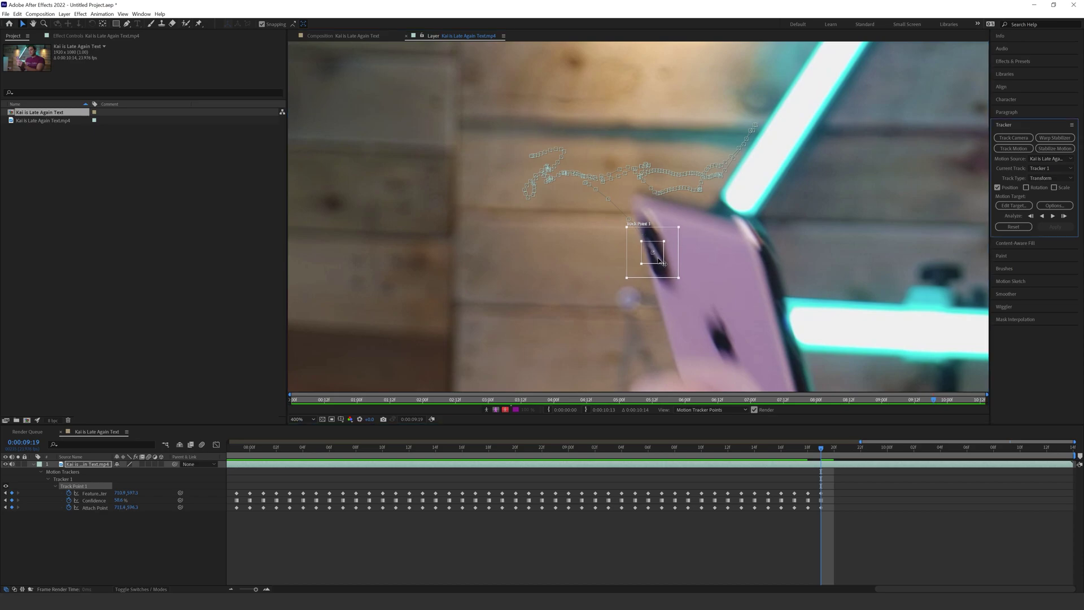
{"action": "left_click", "coordinate": [1065, 216]}
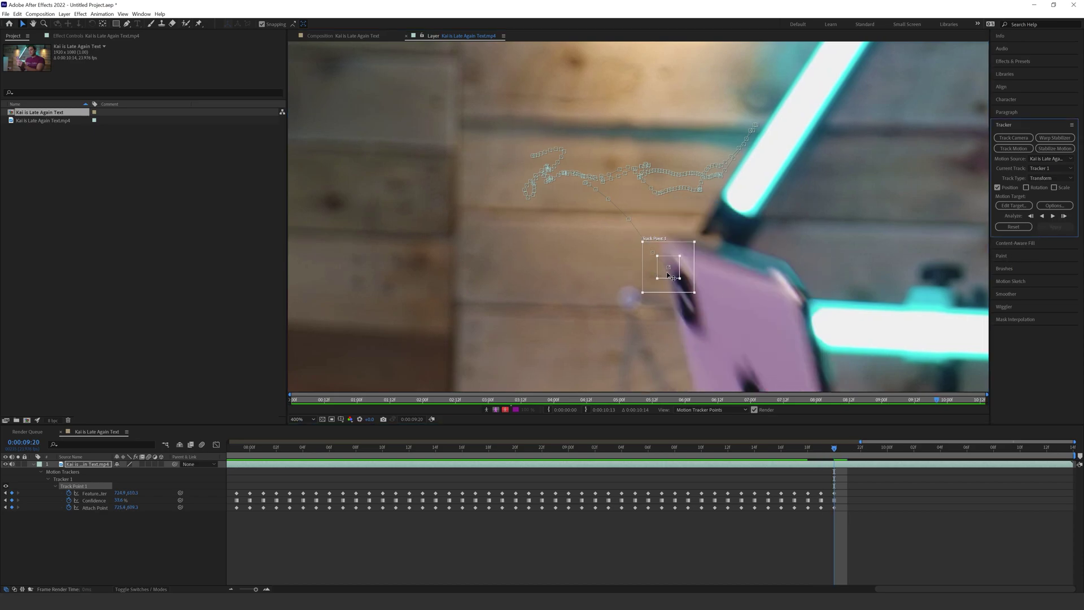
{"action": "left_click_drag", "start_coordinate": [669, 276], "coordinate": [686, 308]}
{"action": "key", "text": "comma"}
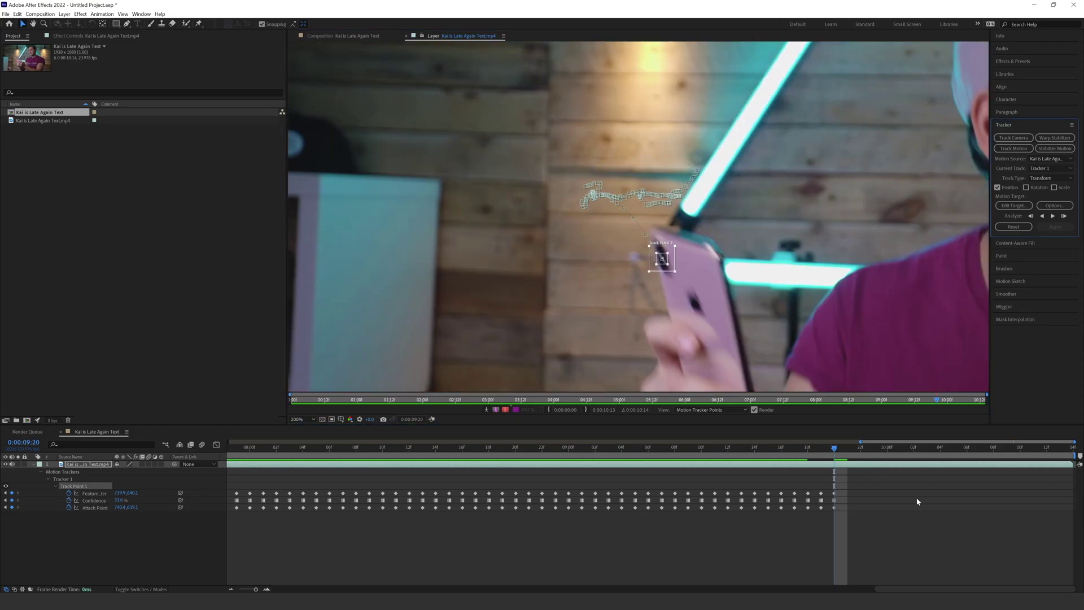
{"action": "key", "text": "comma"}
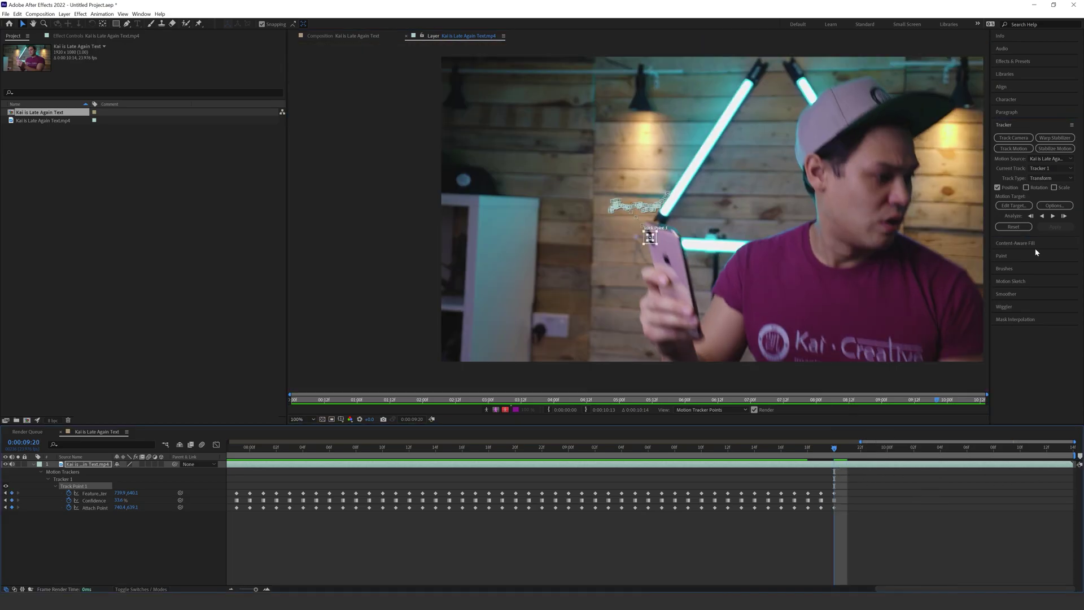
{"action": "left_click", "coordinate": [1064, 216]}
{"action": "scroll", "coordinate": [673, 239], "scroll_direction": "up", "scroll_amount": 1}
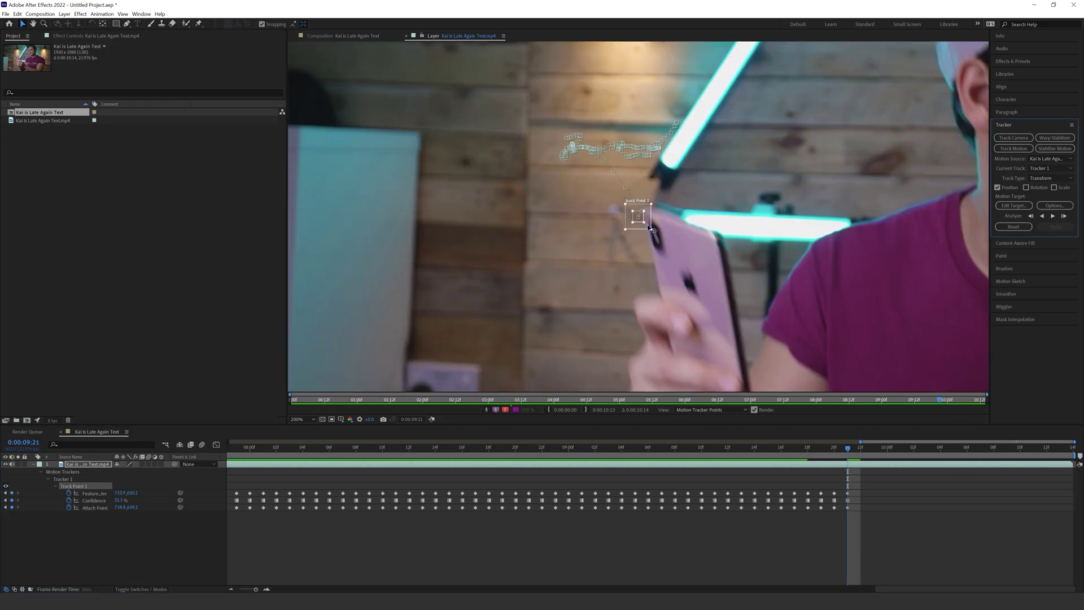
{"action": "left_click_drag", "start_coordinate": [643, 224], "coordinate": [661, 244]}
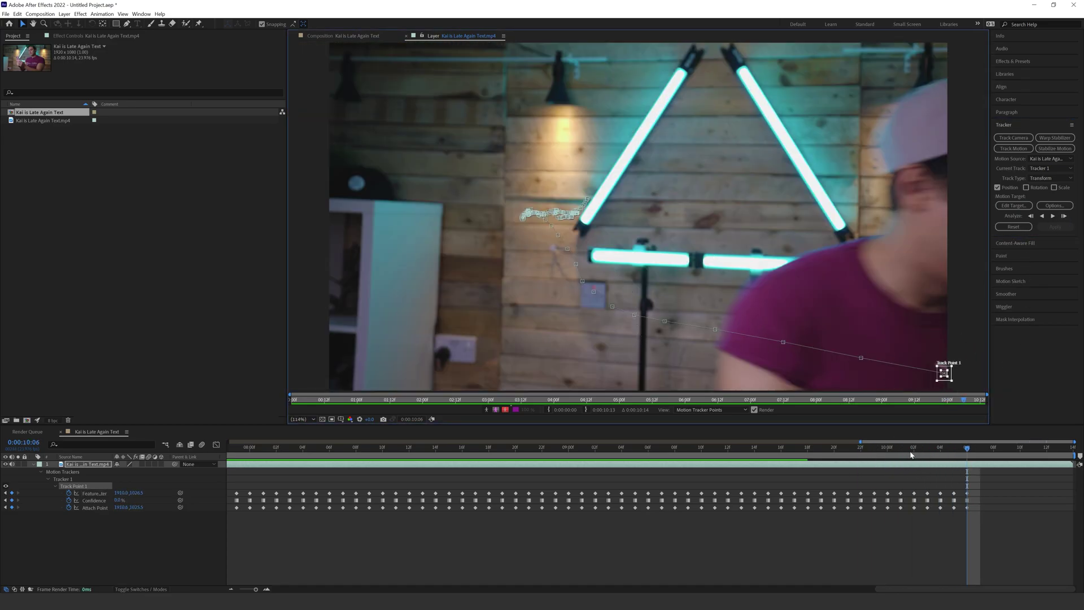
Scrub through the frames between 9:06 and 10:06 to review the corrected track
{"action": "mouse_move", "coordinate": [910, 454]}
{"action": "left_mouse_down"}
{"action": "mouse_move", "coordinate": [900, 456]}
{"action": "mouse_move", "coordinate": [927, 455]}
{"action": "left_mouse_up"}
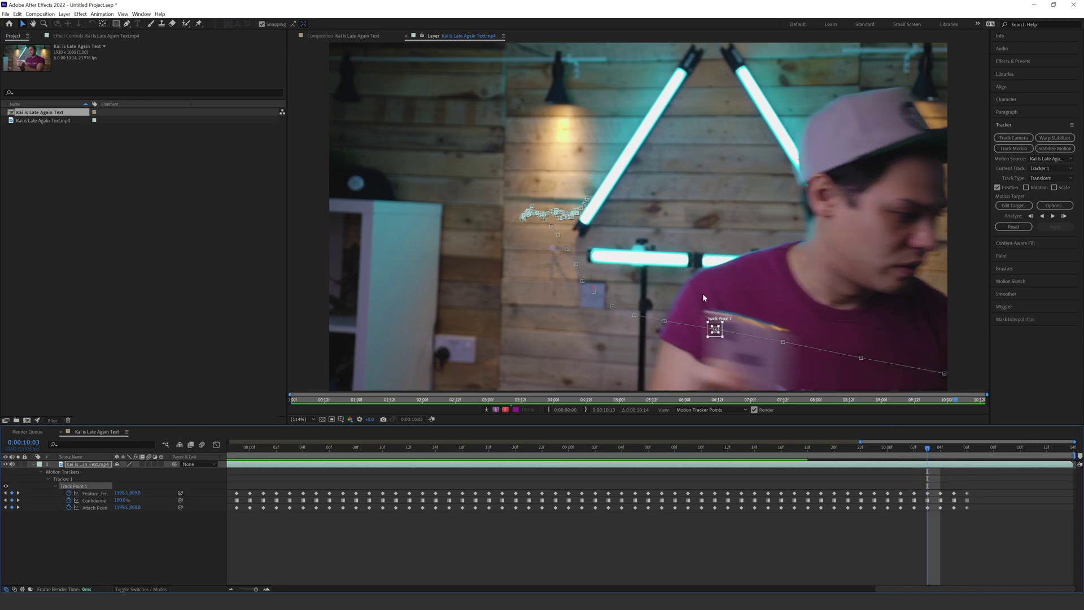
{"action": "left_click_drag", "start_coordinate": [927, 452], "coordinate": [961, 457]}
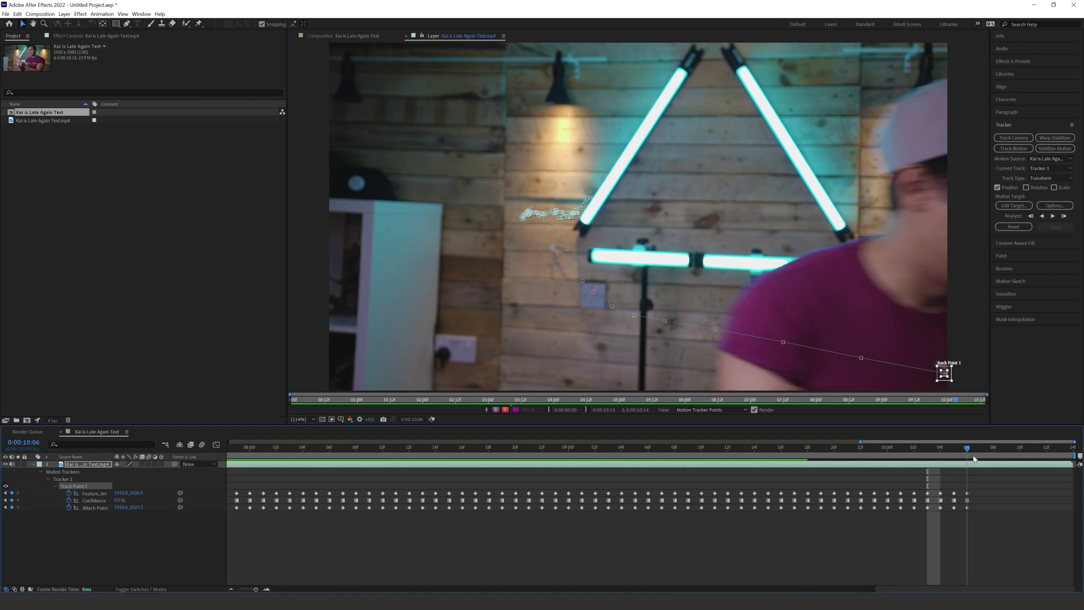
{"action": "key", "text": "Page_Down"}
{"action": "key", "text": "Page_Down"}
{"action": "key", "text": "Page_Down"}
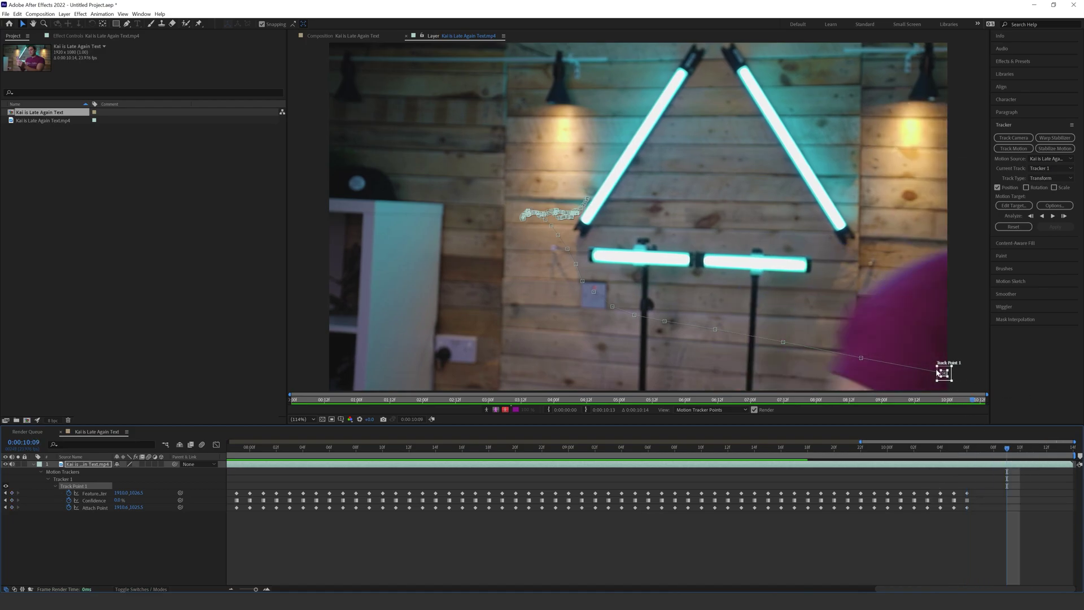
{"action": "left_click_drag", "start_coordinate": [1010, 450], "coordinate": [461, 436]}
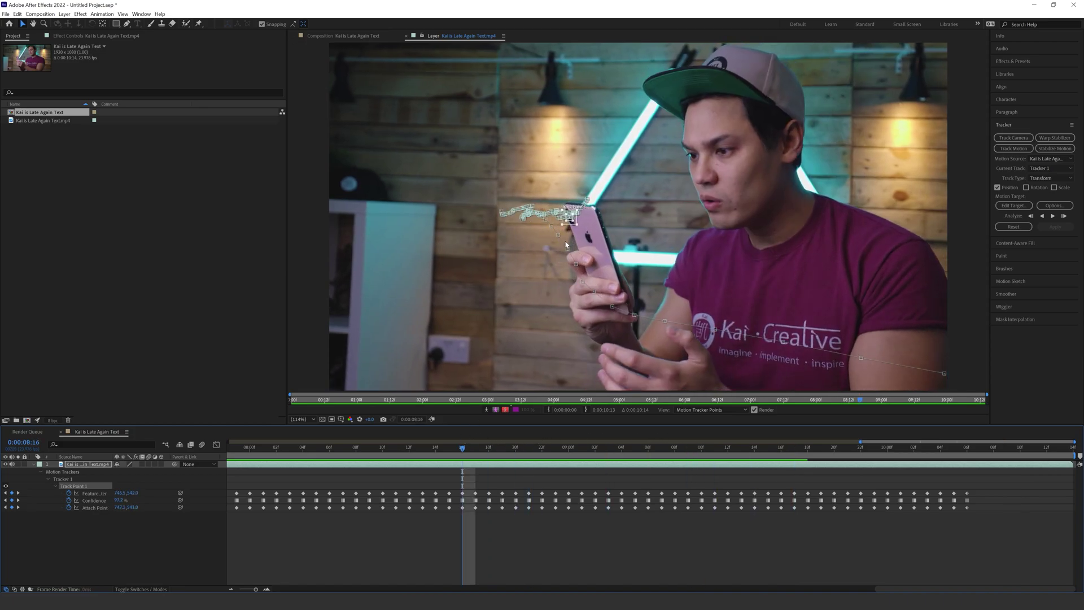
{"action": "scroll", "coordinate": [644, 230], "scroll_direction": "up", "scroll_amount": 3}
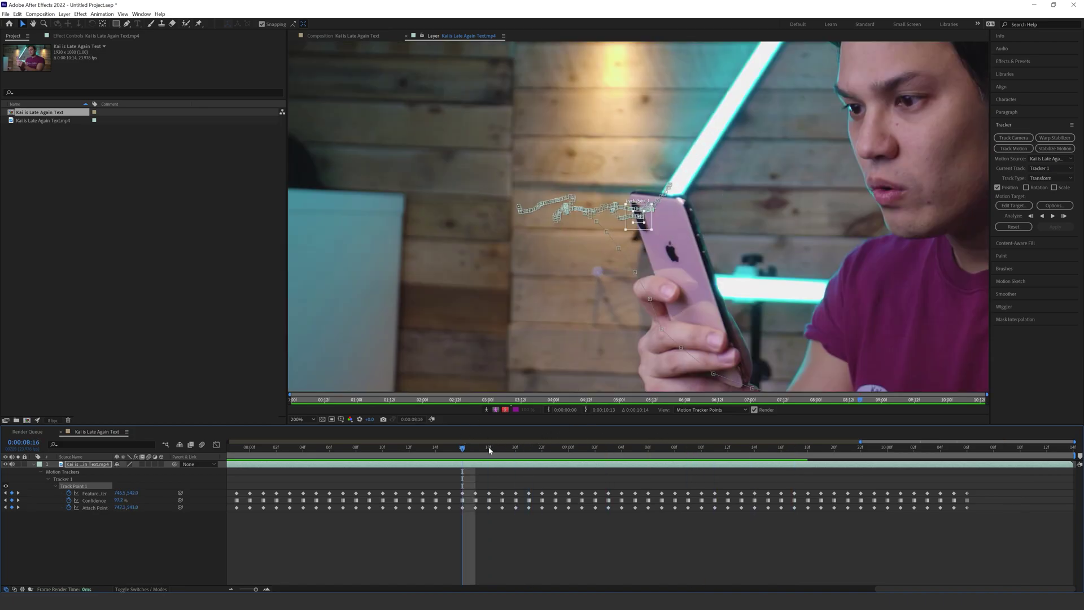
{"action": "key", "text": "Page_Up"}
{"action": "key", "text": "Page_Up"}
{"action": "key", "text": "Page_Up"}
{"action": "key", "text": "Page_Up"}
{"action": "key", "text": "Page_Up"}
{"action": "left_click_drag", "start_coordinate": [469, 452], "coordinate": [356, 455]}
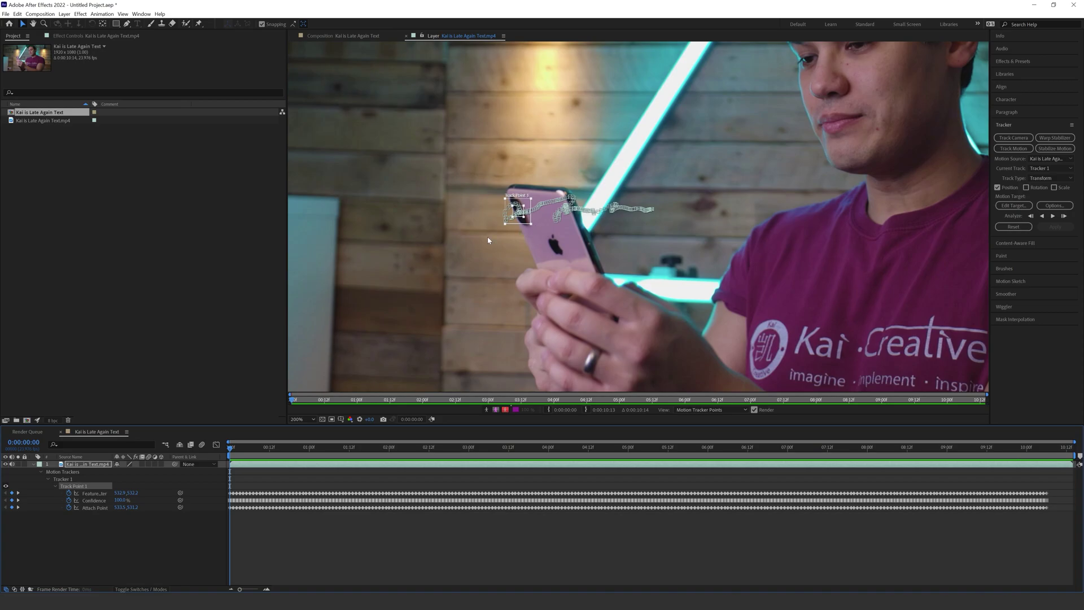
{"action": "left_click", "coordinate": [65, 14]}
Add a Null Object layer, Null 1, via Layer > New
{"action": "mouse_move", "coordinate": [67, 25]}
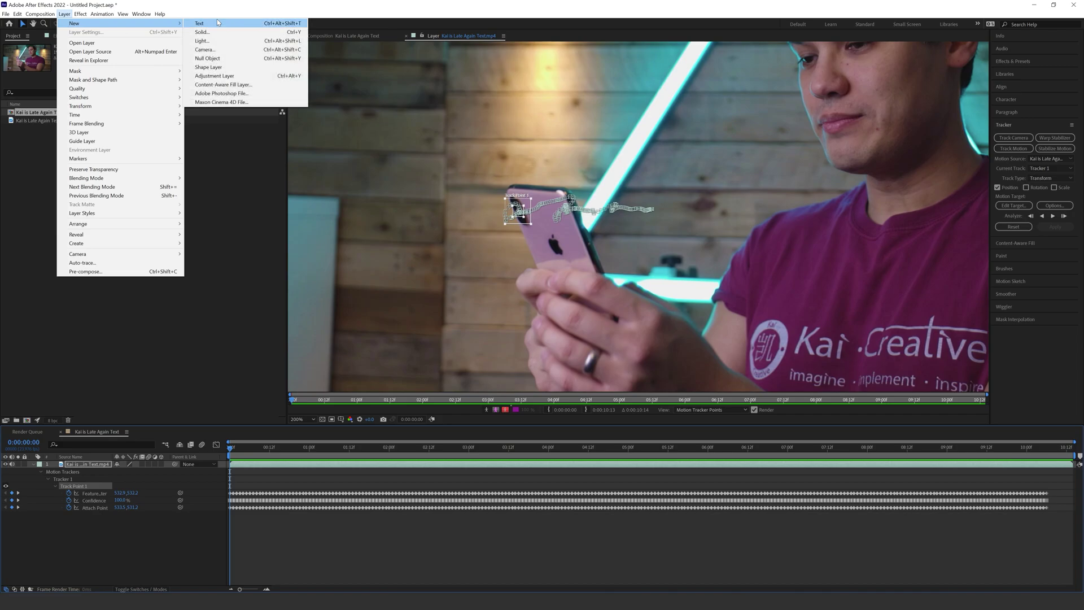
{"action": "left_click", "coordinate": [219, 58]}
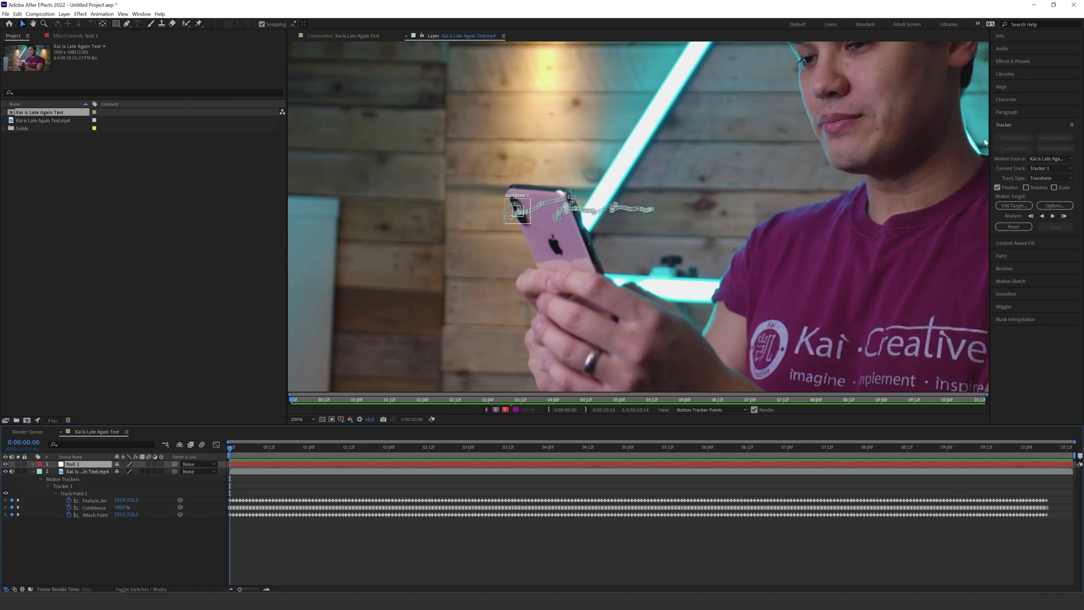
Set Null 1 as the tracker's motion target and apply the track in X and Y
{"action": "left_click", "coordinate": [1010, 207]}
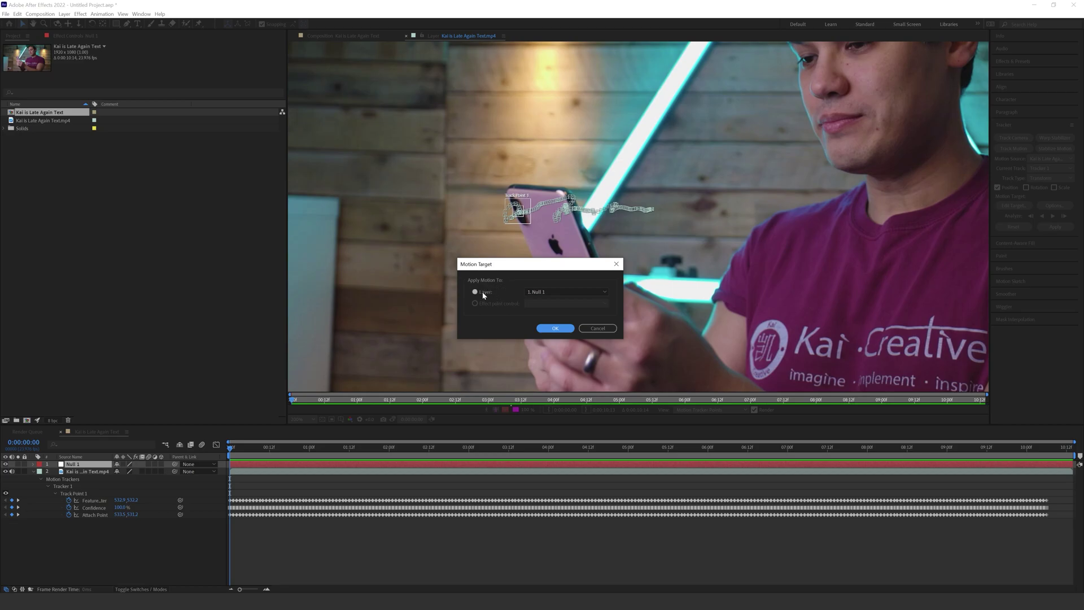
{"action": "left_click", "coordinate": [554, 329]}
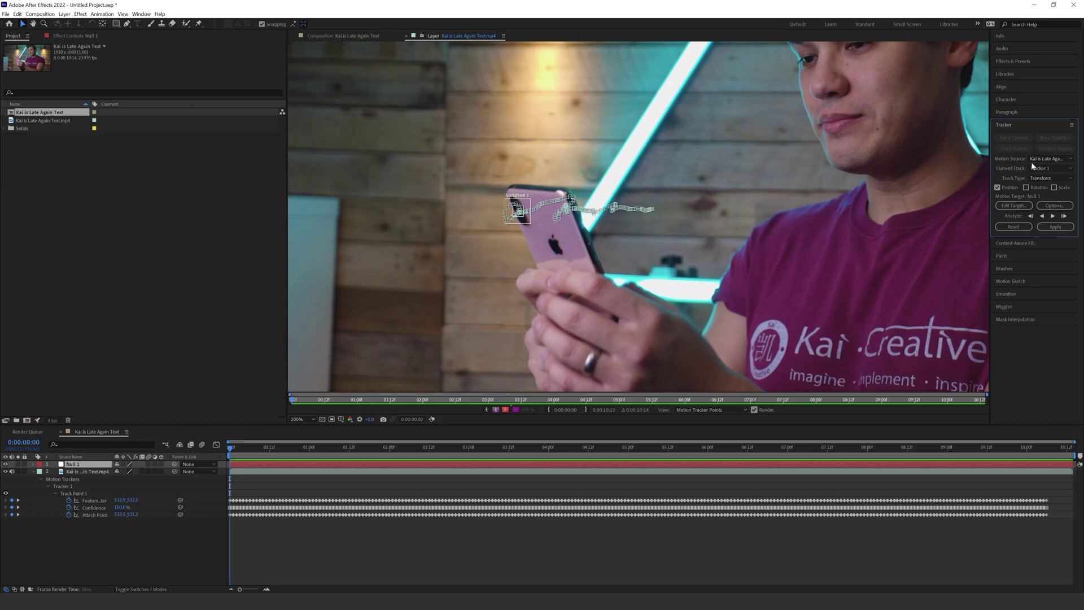
{"action": "left_click", "coordinate": [1056, 227]}
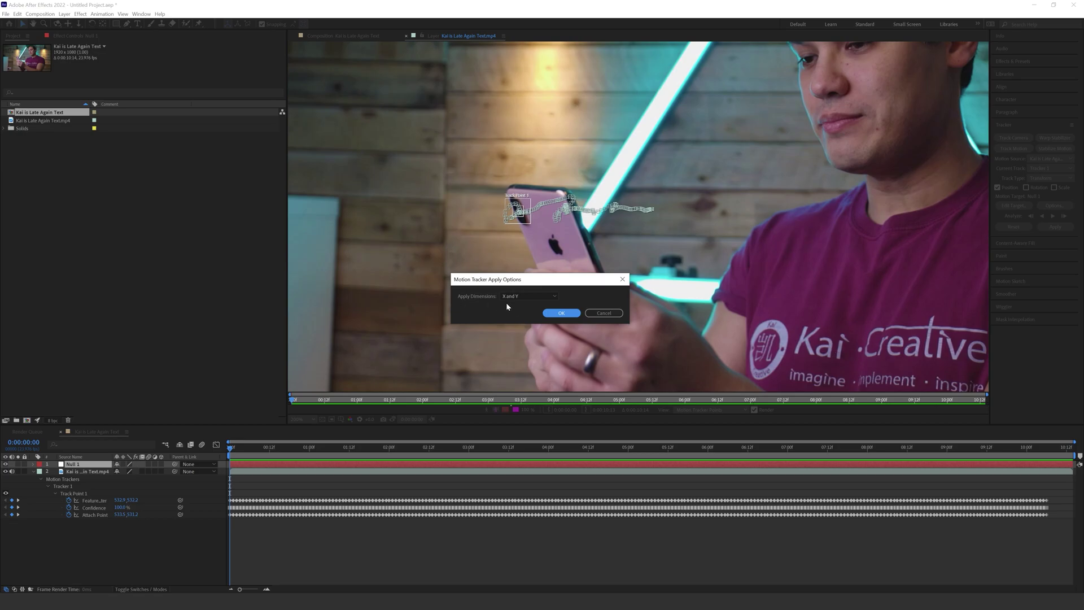
{"action": "left_click", "coordinate": [561, 314]}
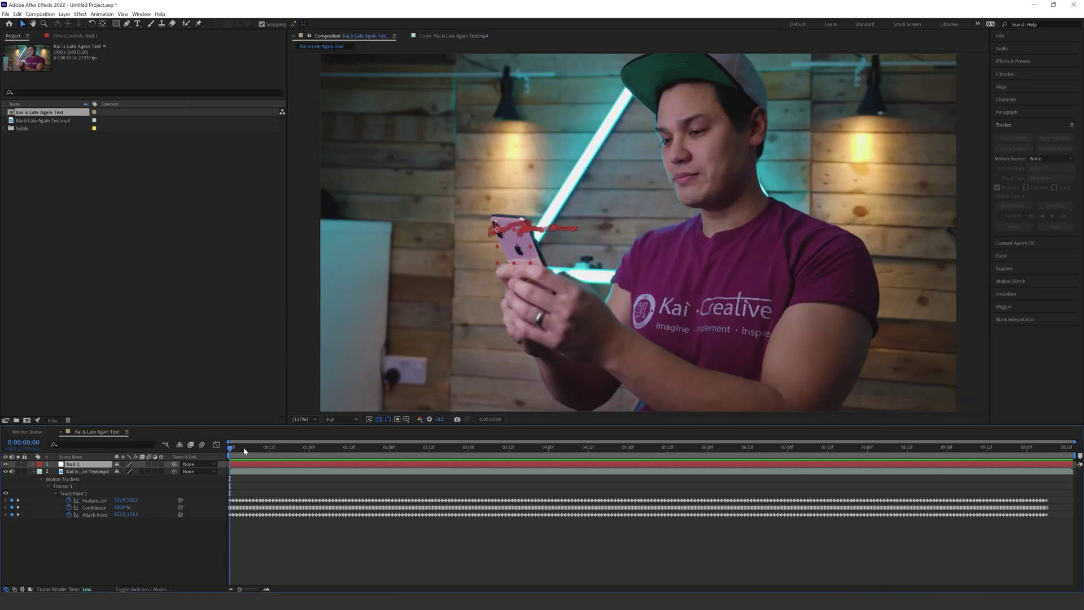
{"action": "key", "text": "space"}
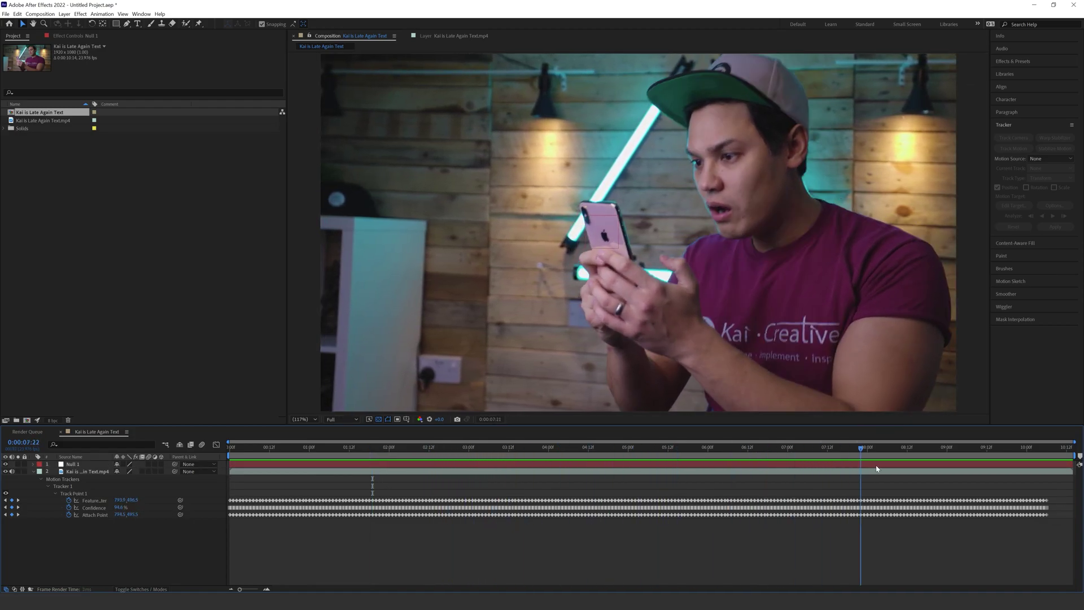
{"action": "left_click_drag", "start_coordinate": [860, 447], "coordinate": [552, 448]}
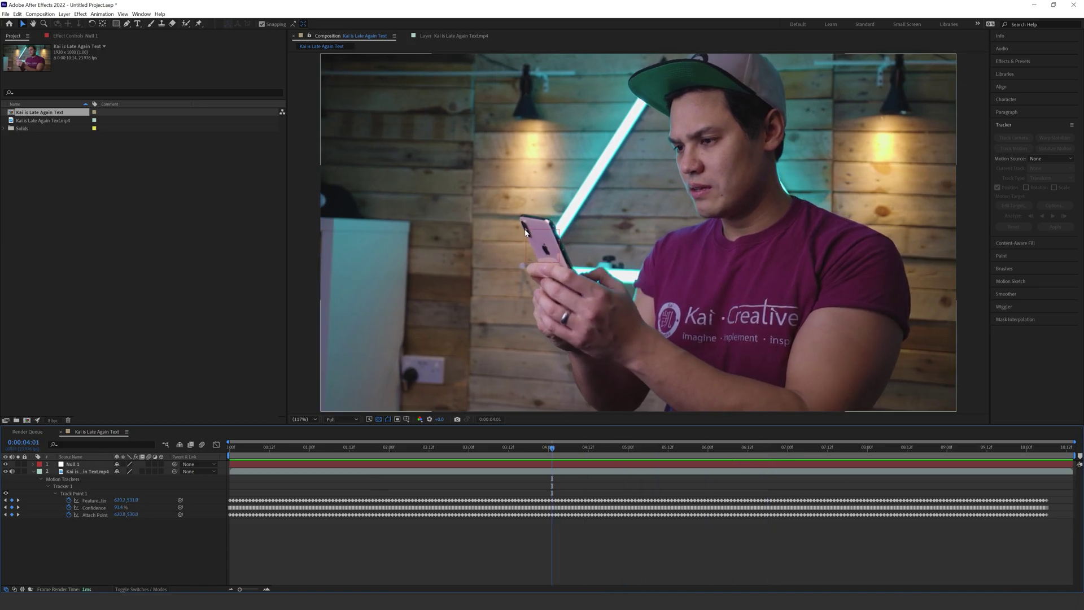
{"action": "left_click_drag", "start_coordinate": [416, 448], "coordinate": [230, 452]}
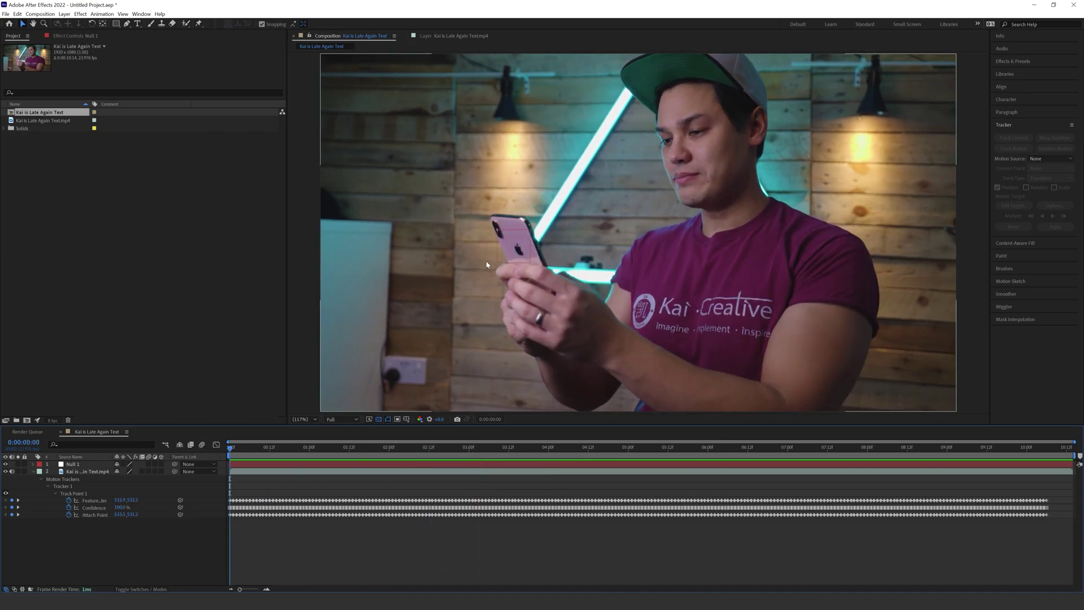
Create a white text layer reading 'HEY!' on the footage
{"action": "left_click", "coordinate": [138, 24]}
{"action": "left_click", "coordinate": [501, 207]}
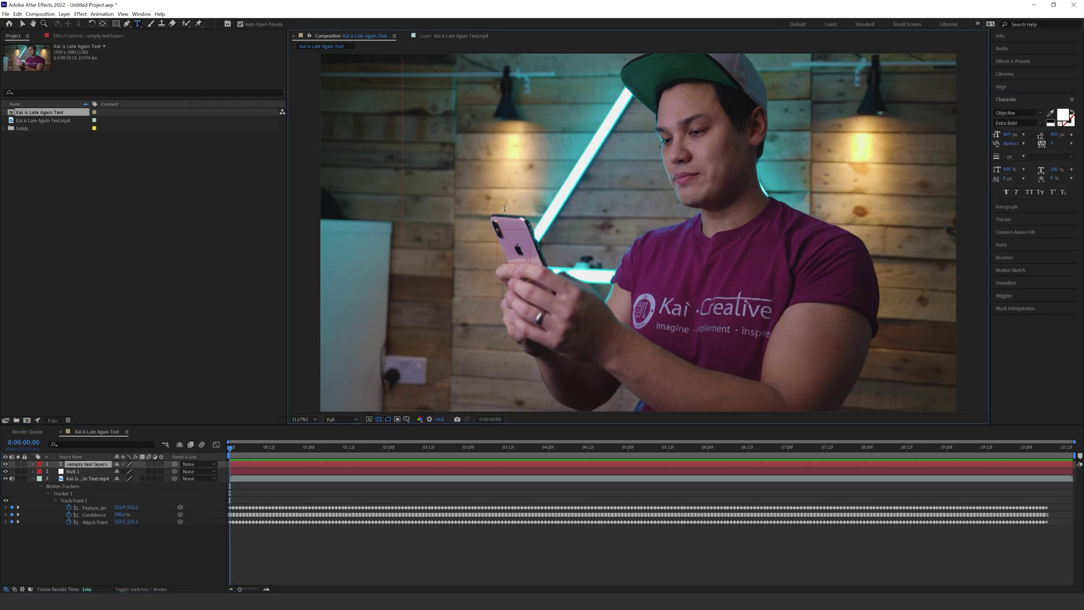
{"action": "type", "text": "HEY!"}
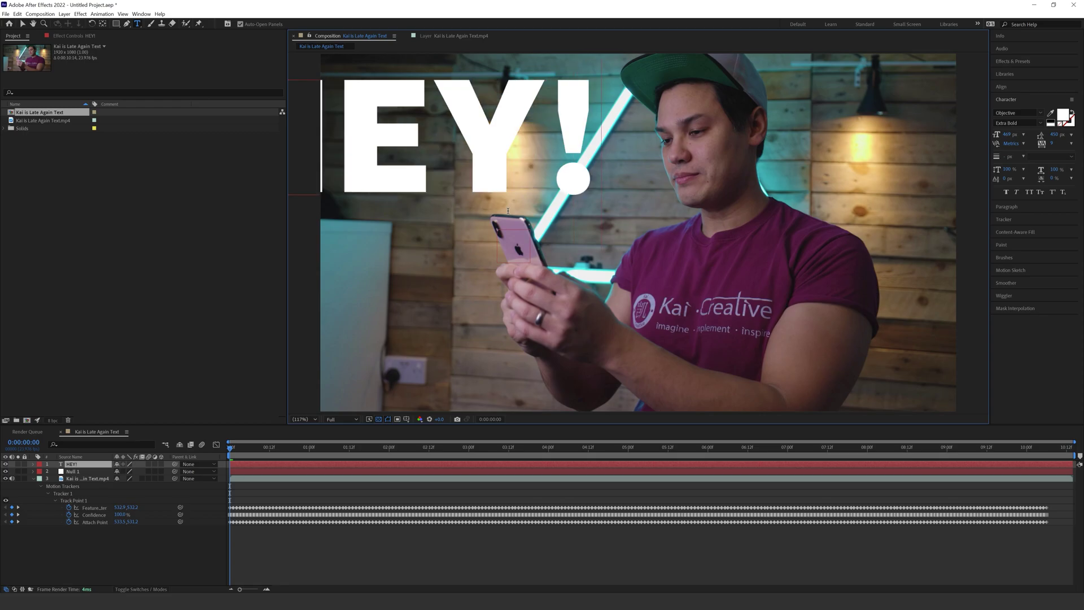
{"action": "left_click", "coordinate": [333, 460]}
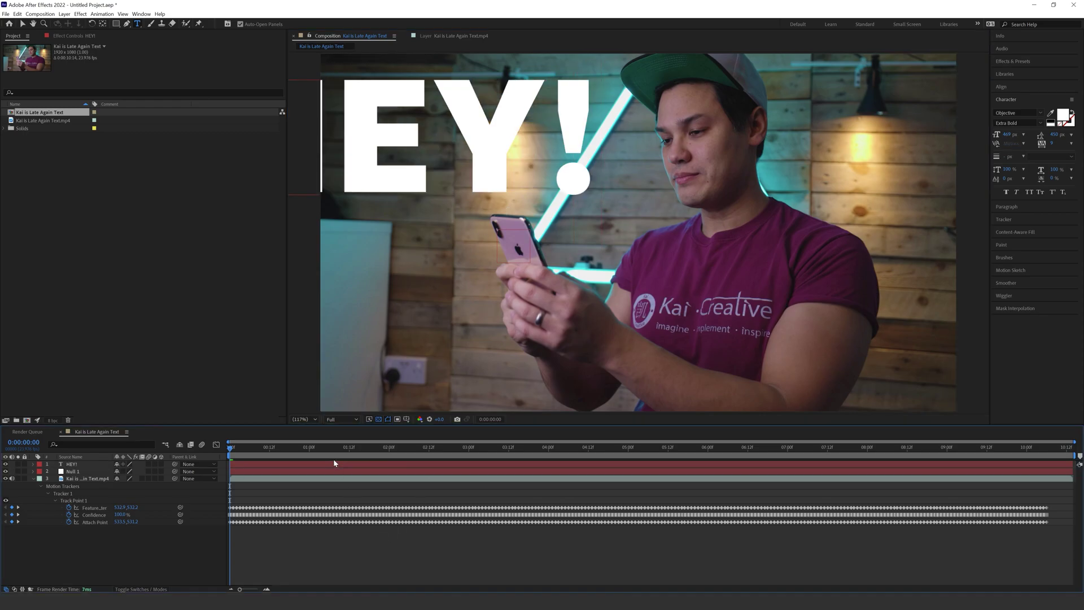
Scale HEY! to 32%, move it just left of the phone, and preview
{"action": "key", "text": "s"}
{"action": "left_click_drag", "start_coordinate": [126, 471], "coordinate": [109, 467]}
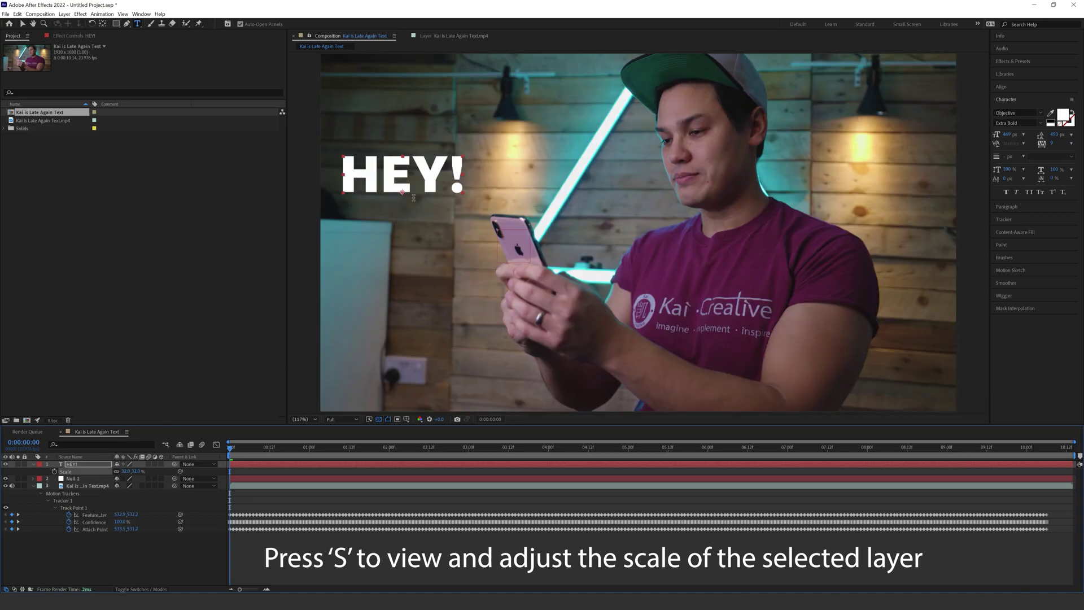
{"action": "key", "text": "v"}
{"action": "left_click_drag", "start_coordinate": [404, 185], "coordinate": [429, 205]}
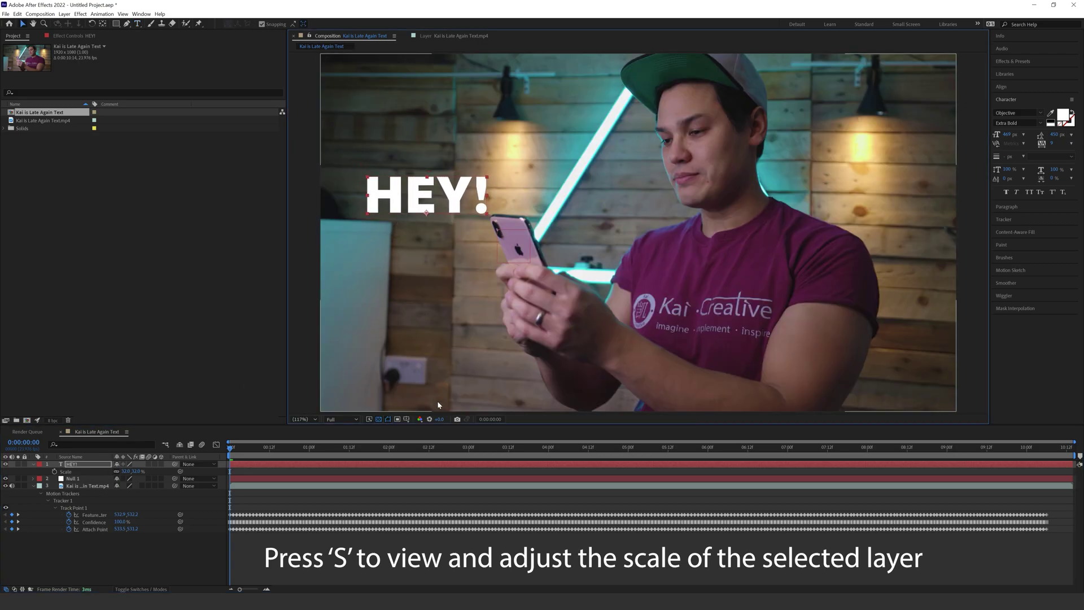
{"action": "key", "text": "space"}
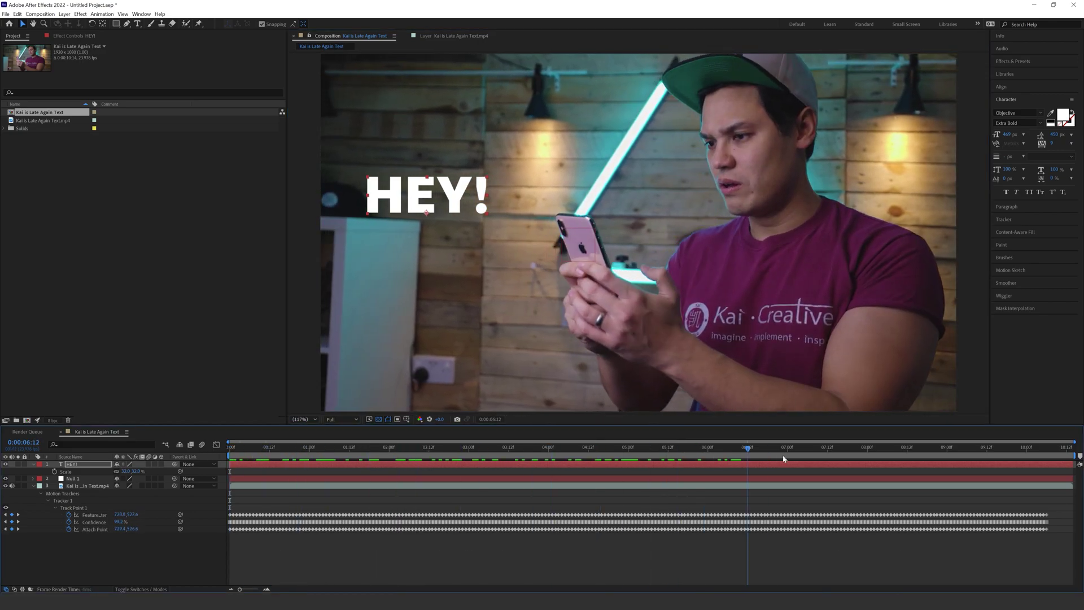
{"action": "key", "text": "space"}
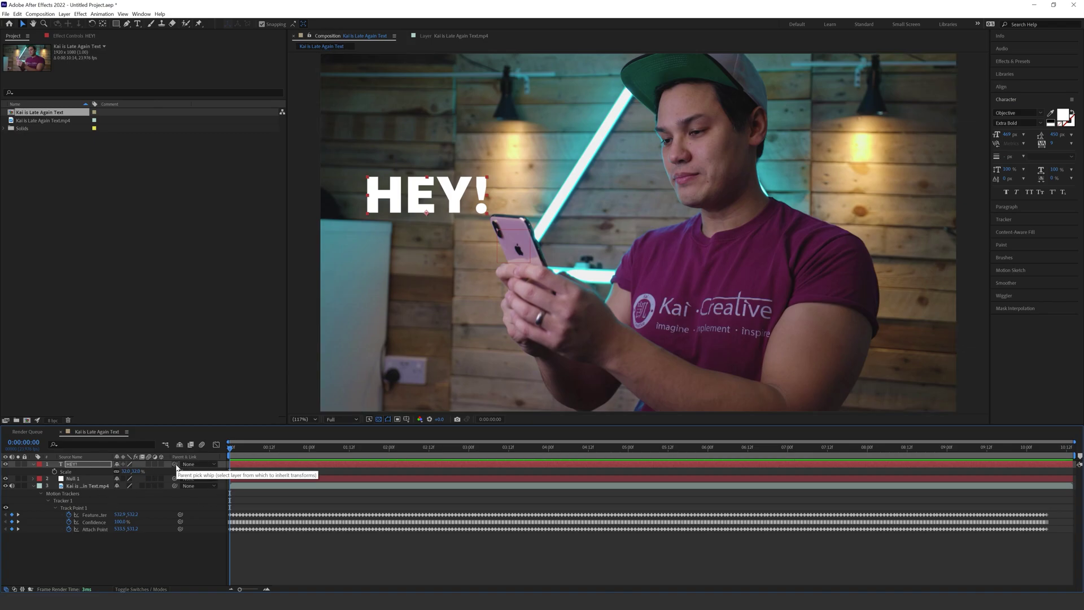
Pick-whip HEY!'s parent to Null 1 and scrub to check it follows the phone
{"action": "left_click_drag", "start_coordinate": [175, 464], "coordinate": [74, 480]}
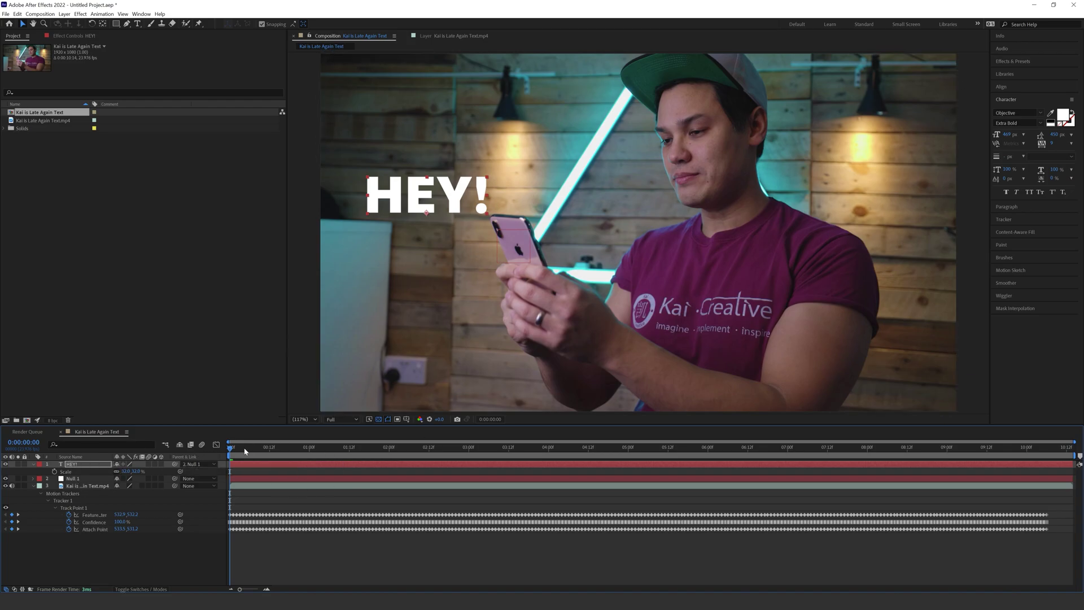
{"action": "left_click_drag", "start_coordinate": [256, 455], "coordinate": [232, 452]}
{"action": "right_click", "coordinate": [212, 459]}
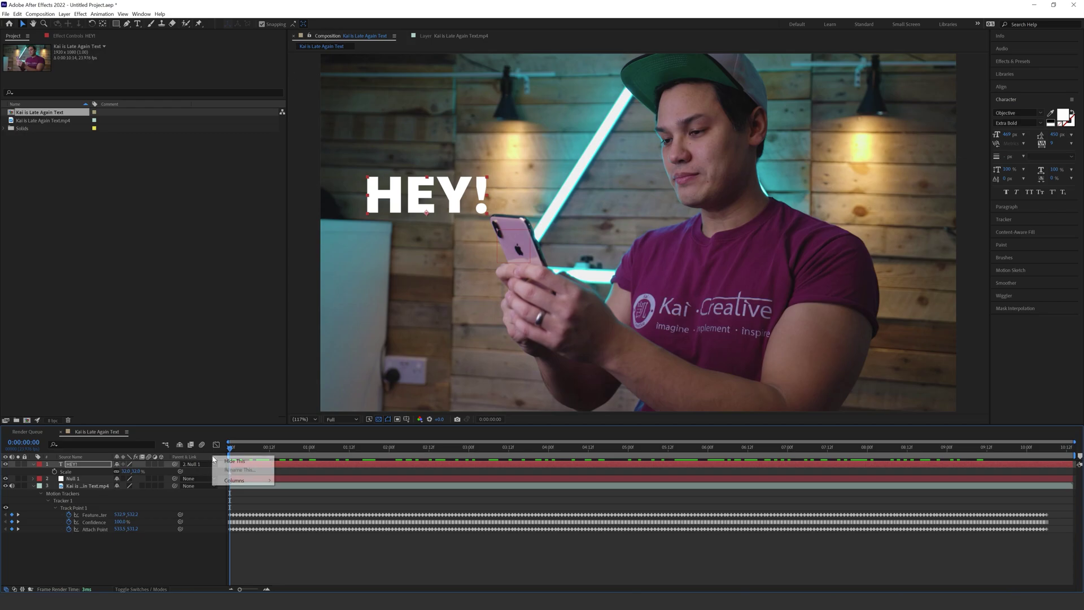
{"action": "mouse_move", "coordinate": [236, 481]}
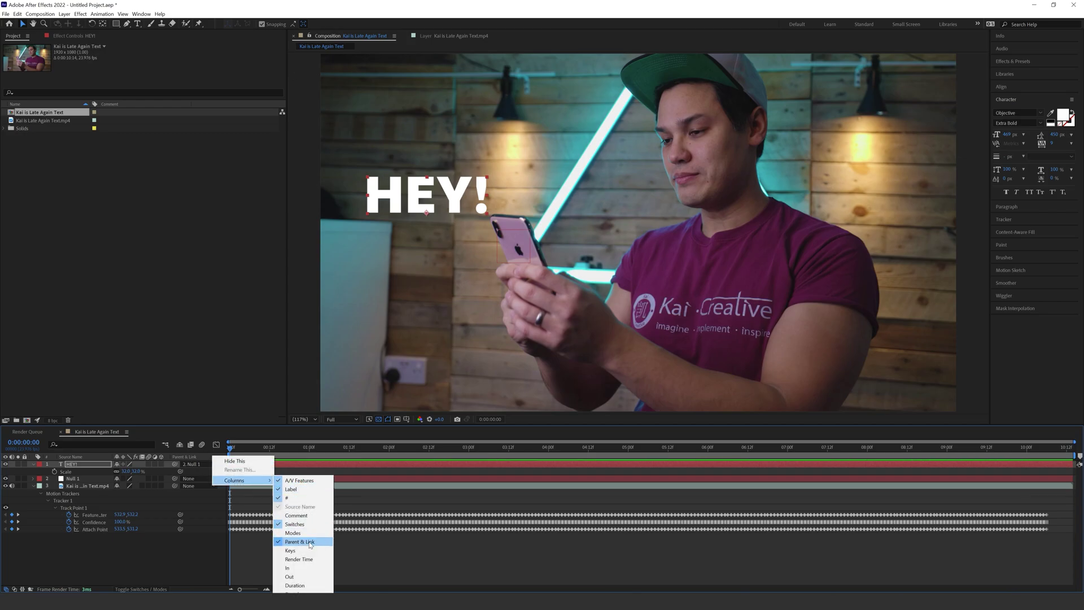
{"action": "left_click", "coordinate": [175, 561]}
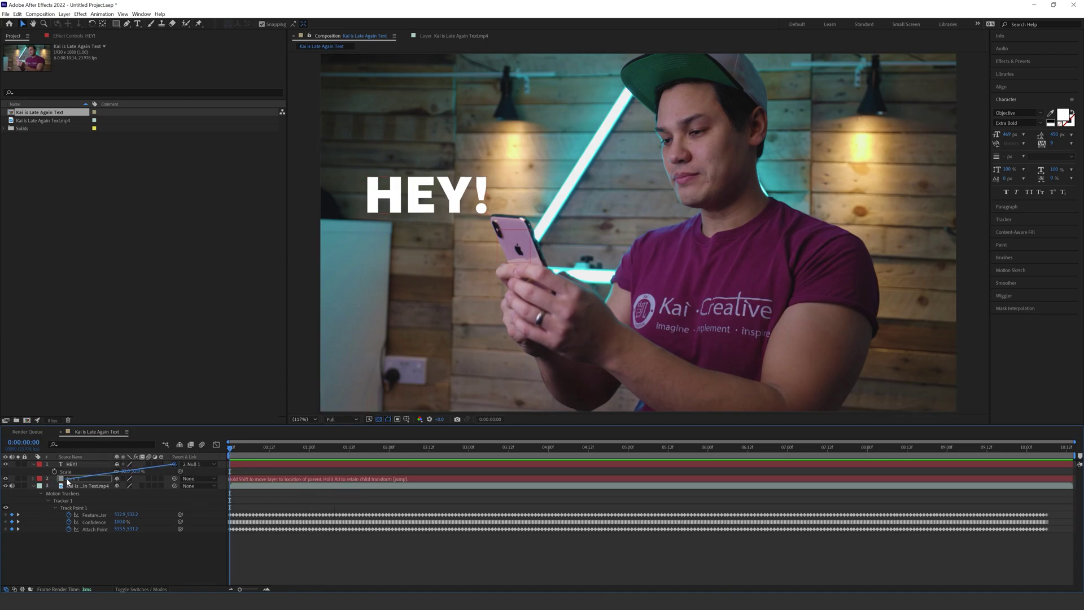
Confirm Null 1 as HEY!'s parent in Parent & Link, then scrub through the footage
{"action": "left_click_drag", "start_coordinate": [175, 464], "coordinate": [202, 464]}
{"action": "left_click", "coordinate": [202, 464]}
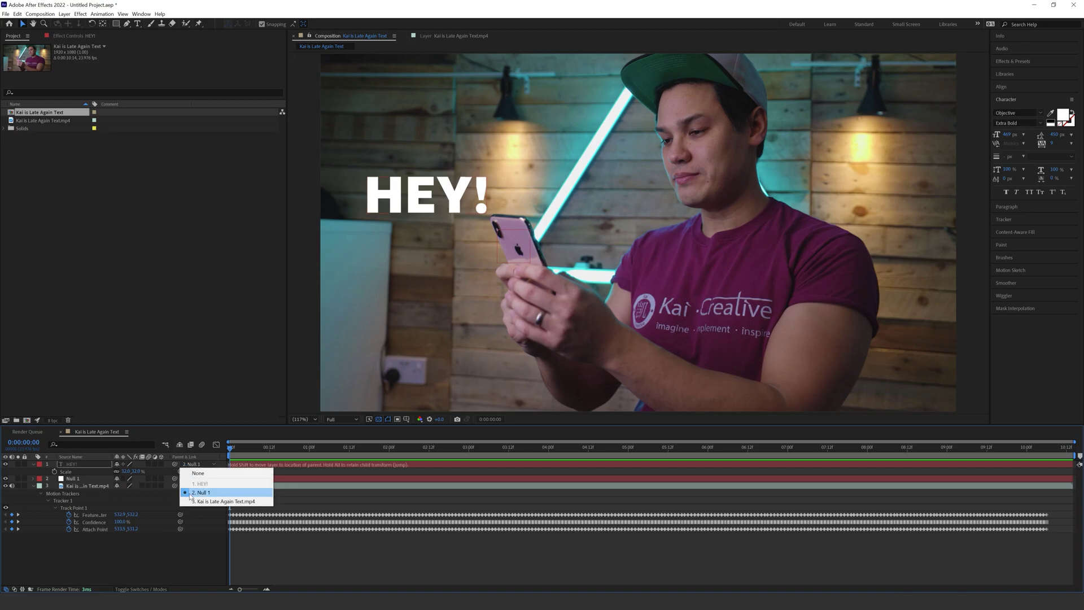
{"action": "left_click", "coordinate": [206, 494]}
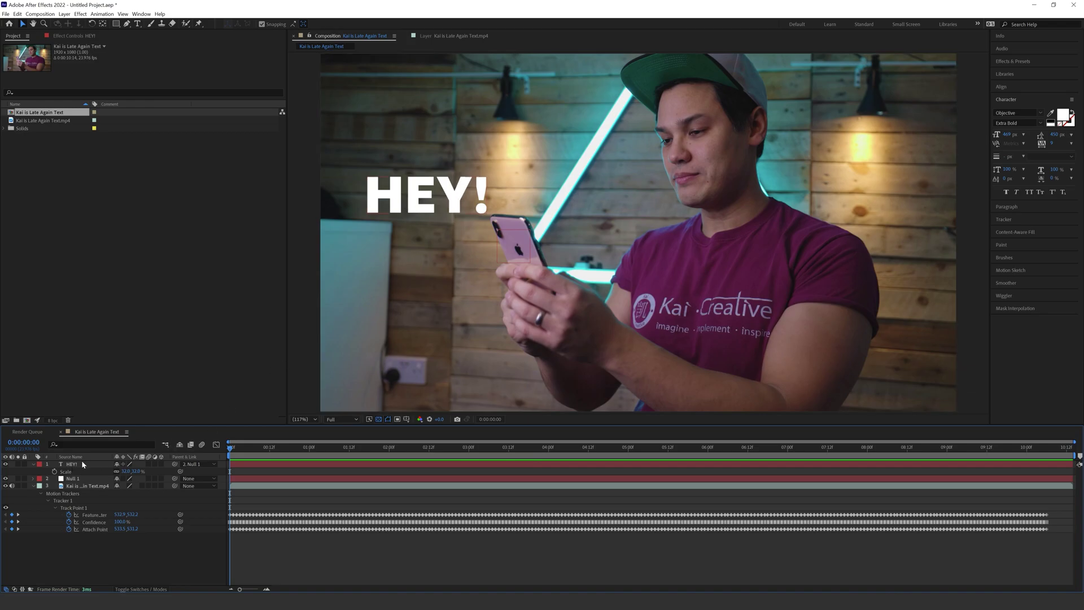
{"action": "left_click_drag", "start_coordinate": [239, 450], "coordinate": [915, 452]}
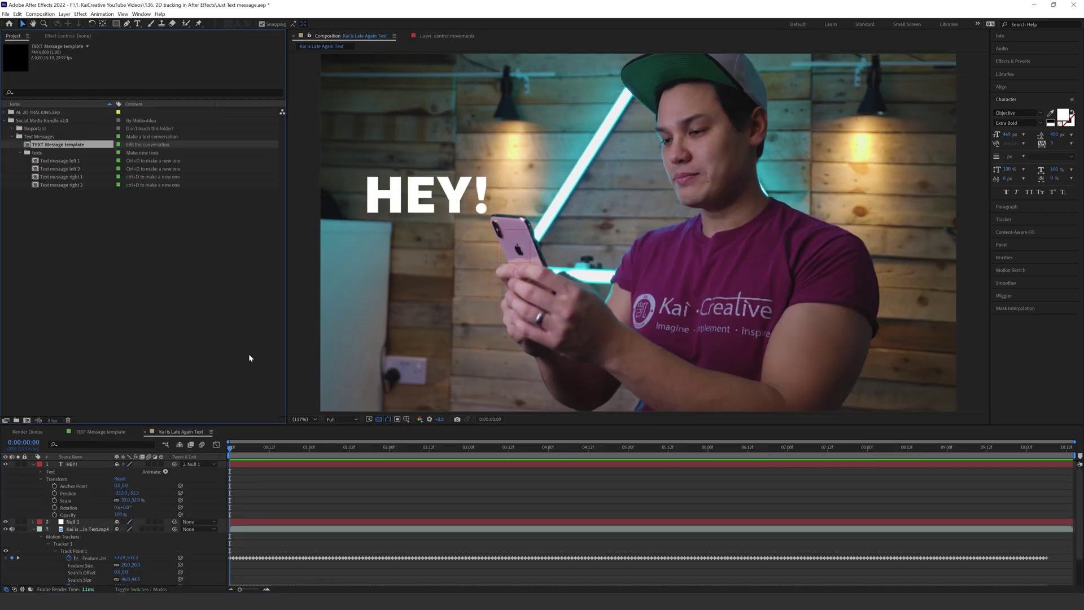
Open the TEXT Message template composition and play and scrub through its messages
{"action": "double_click", "coordinate": [47, 145]}
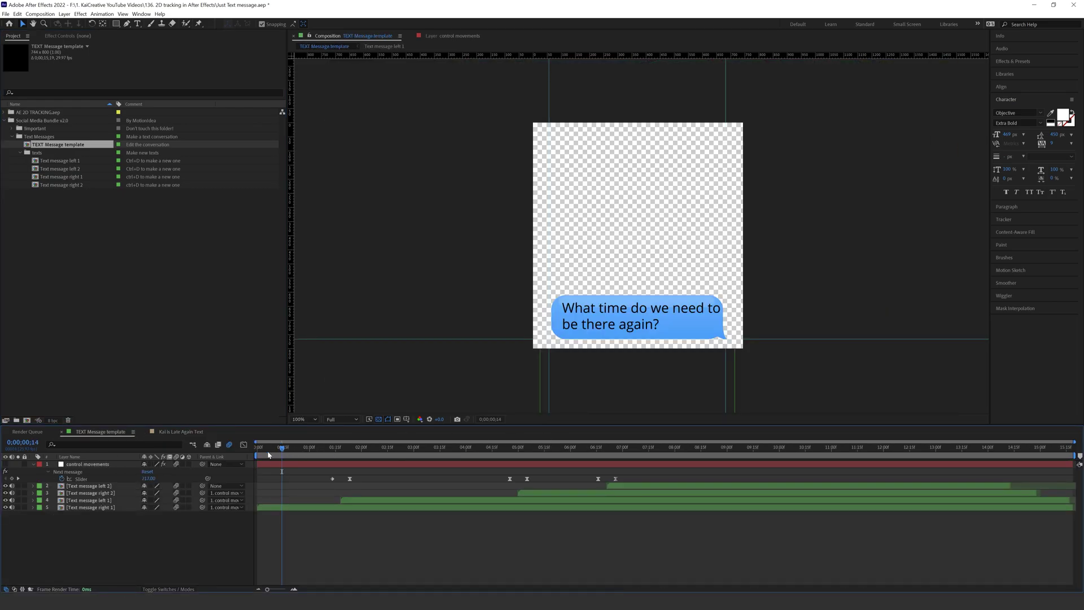
{"action": "key", "text": "space"}
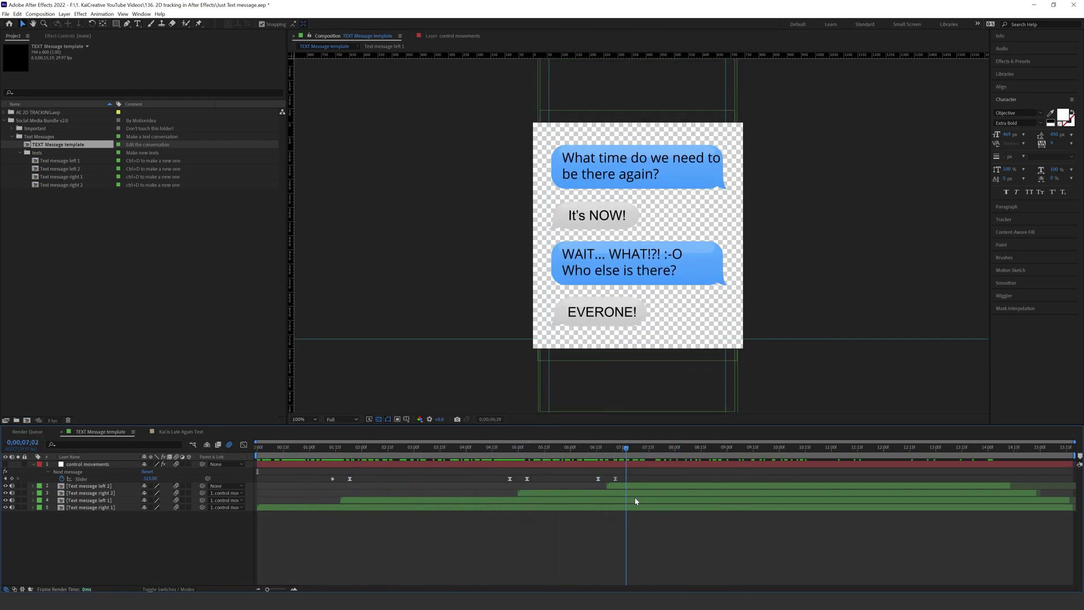
{"action": "left_click_drag", "start_coordinate": [566, 492], "coordinate": [757, 497]}
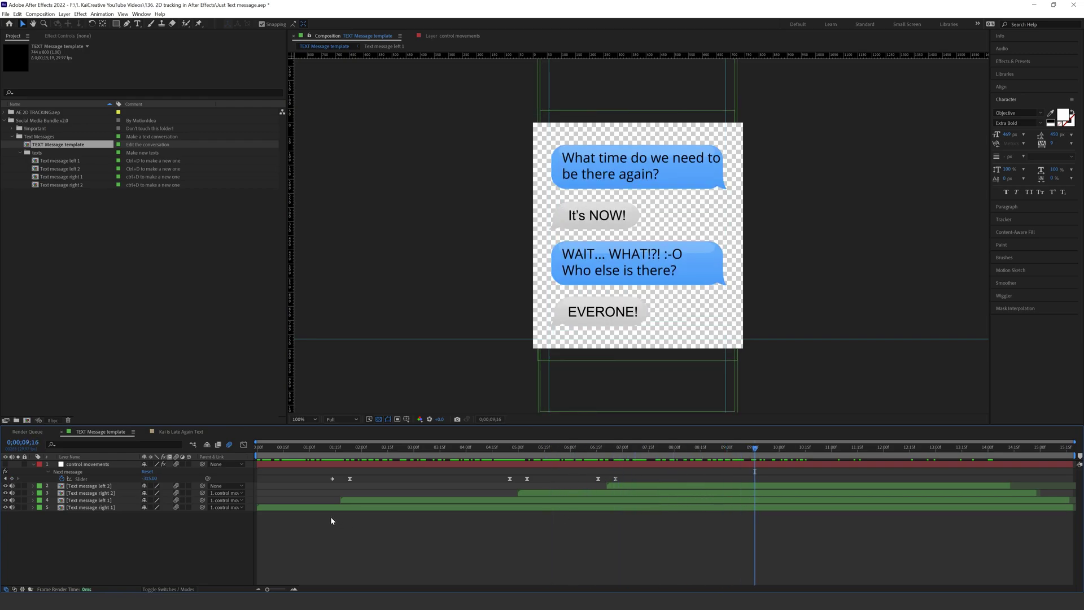
{"action": "left_click", "coordinate": [187, 433]}
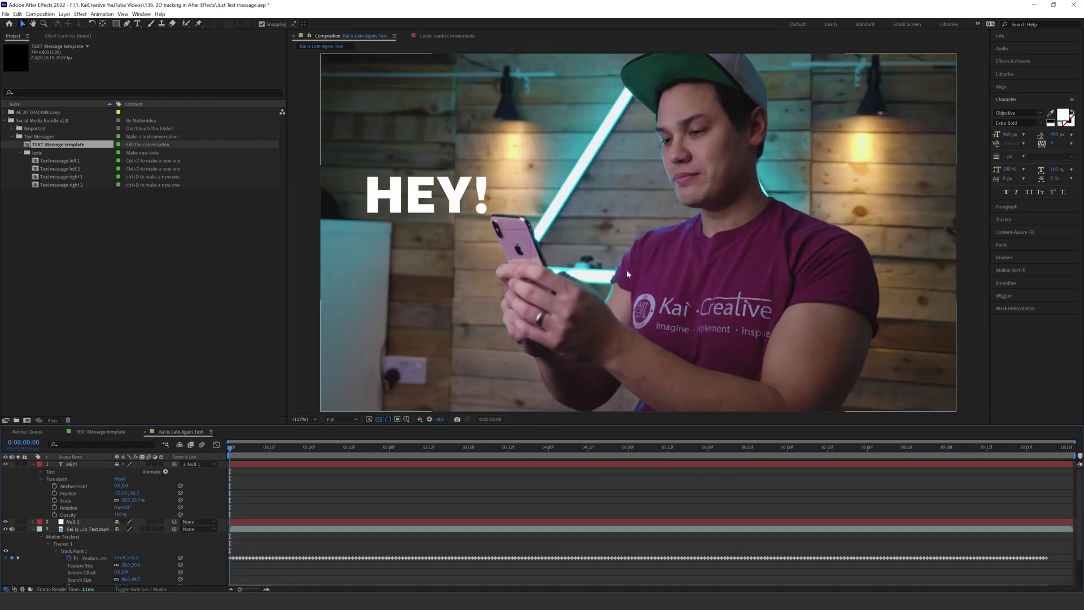
Hide HEY! and add the TEXT Message template to the main comp, scrubbing to the bubbles
{"action": "left_click", "coordinate": [6, 464]}
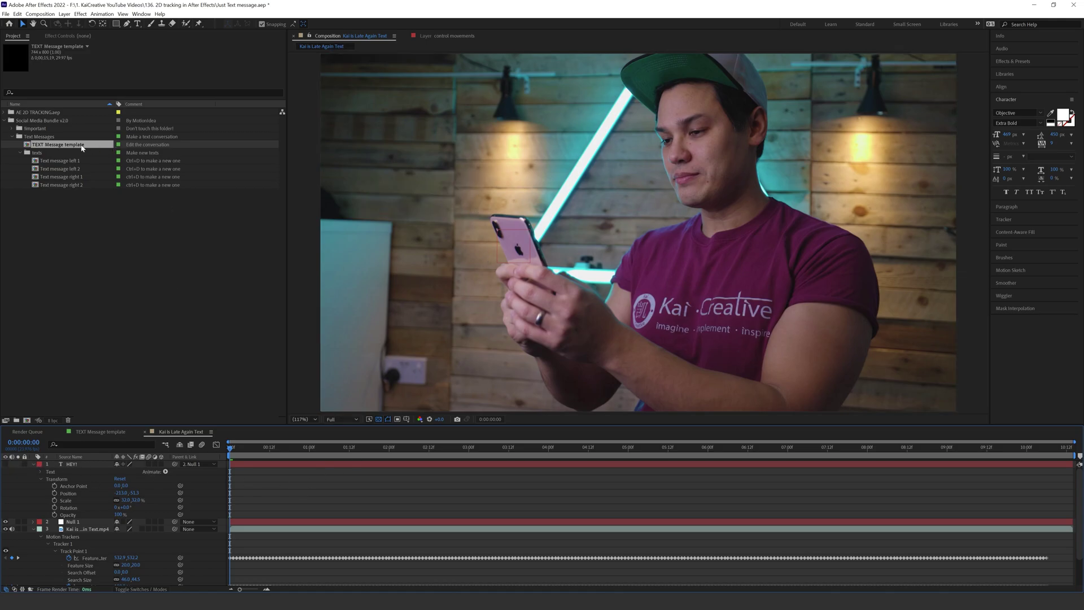
{"action": "left_click_drag", "start_coordinate": [65, 148], "coordinate": [71, 464]}
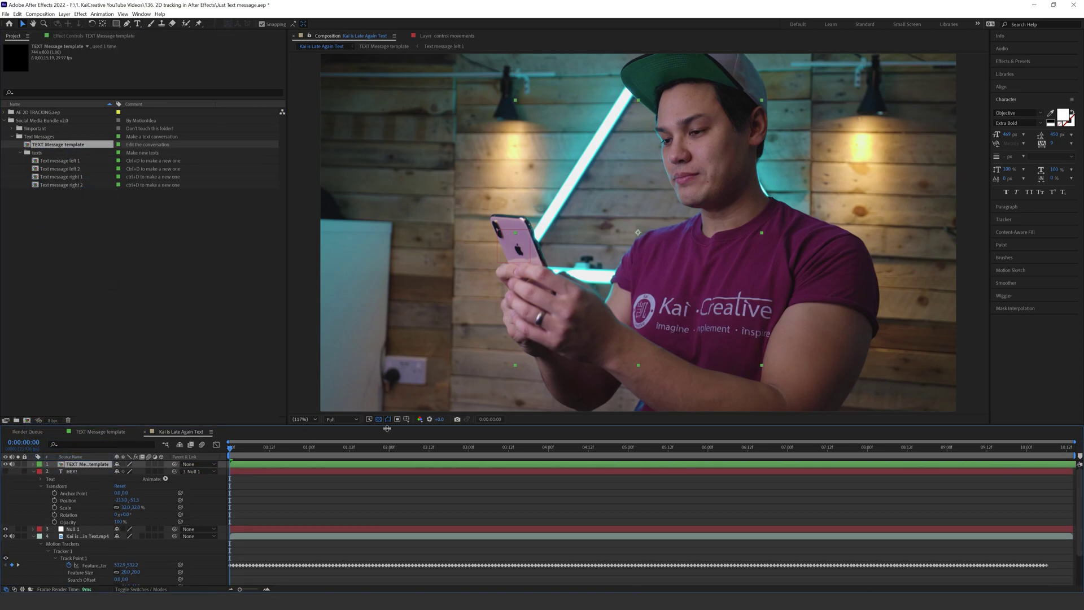
{"action": "left_click_drag", "start_coordinate": [244, 449], "coordinate": [860, 468]}
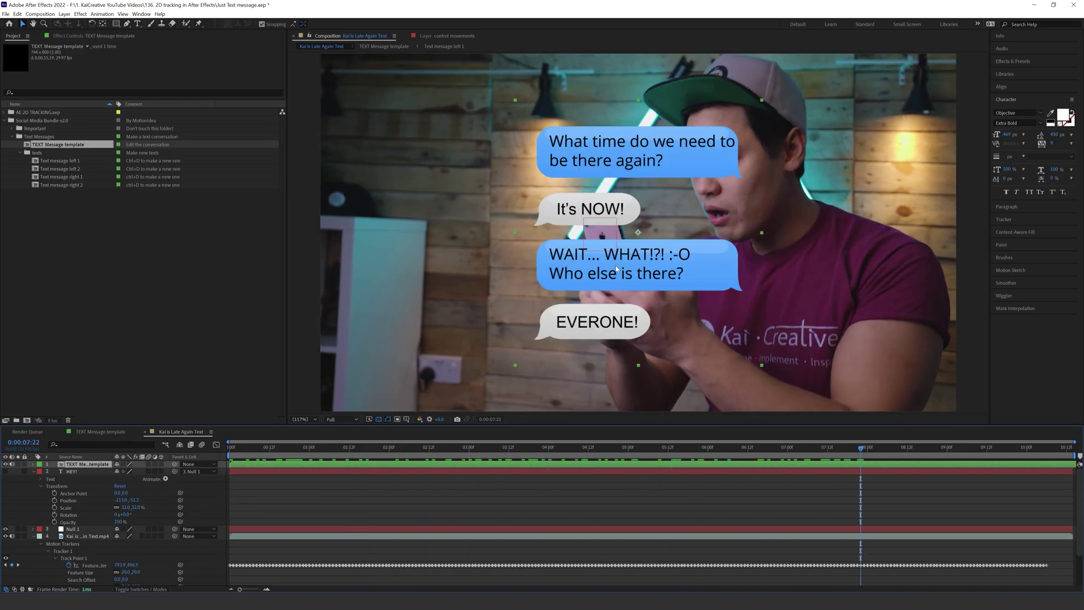
Make the bubble layer 3D and rotate it to about 33° in Y
{"action": "left_click", "coordinate": [162, 464]}
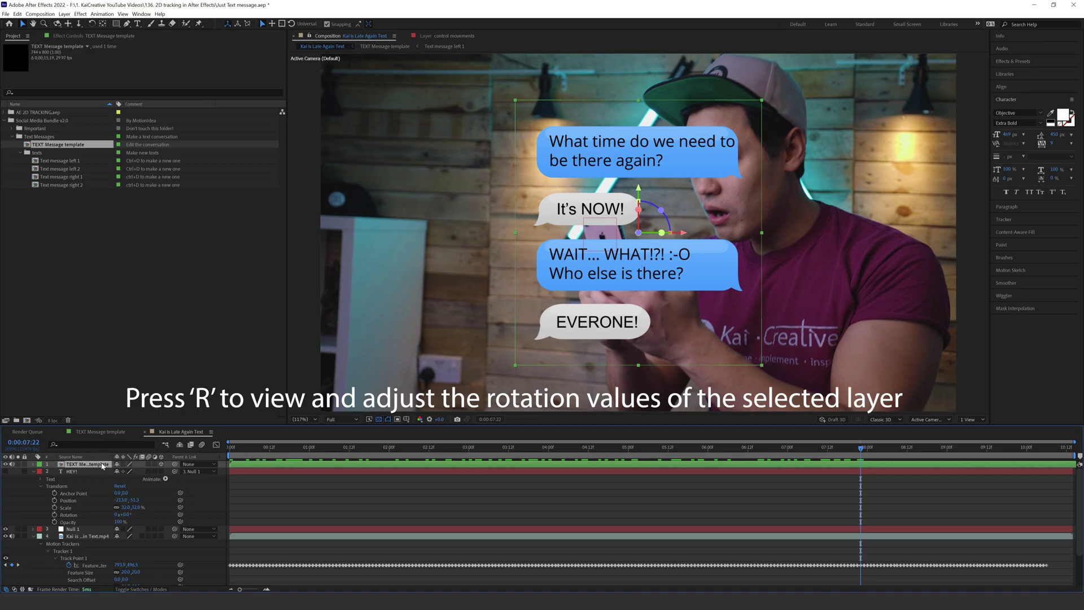
{"action": "key", "text": "r"}
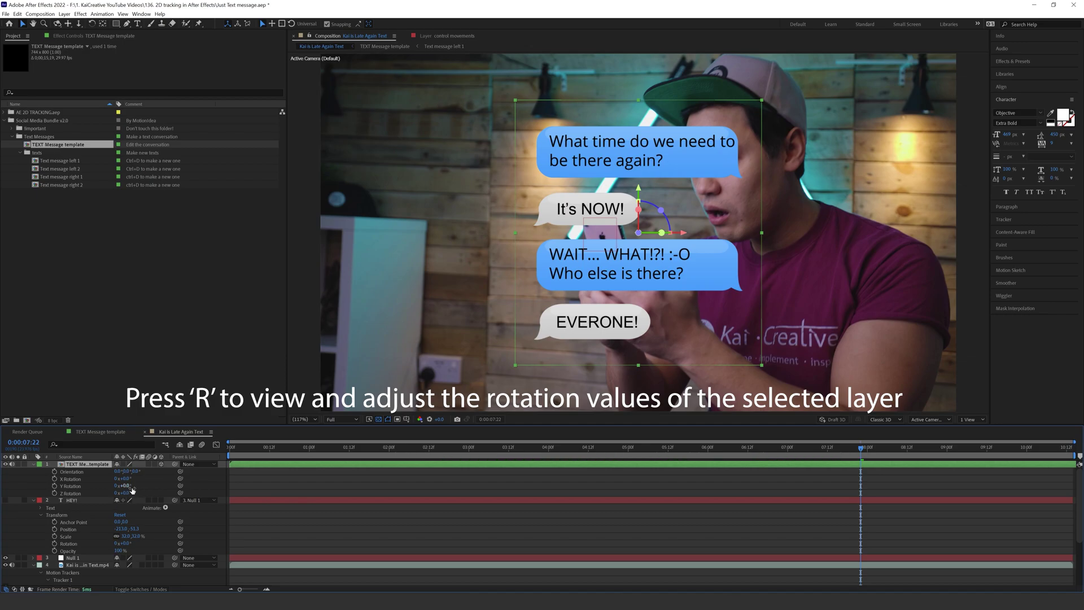
{"action": "left_click_drag", "start_coordinate": [131, 488], "coordinate": [136, 488]}
{"action": "left_click_drag", "start_coordinate": [146, 490], "coordinate": [137, 484]}
Position the 3D message bubbles up and left beside the phone
{"action": "left_click_drag", "start_coordinate": [676, 269], "coordinate": [524, 221]}
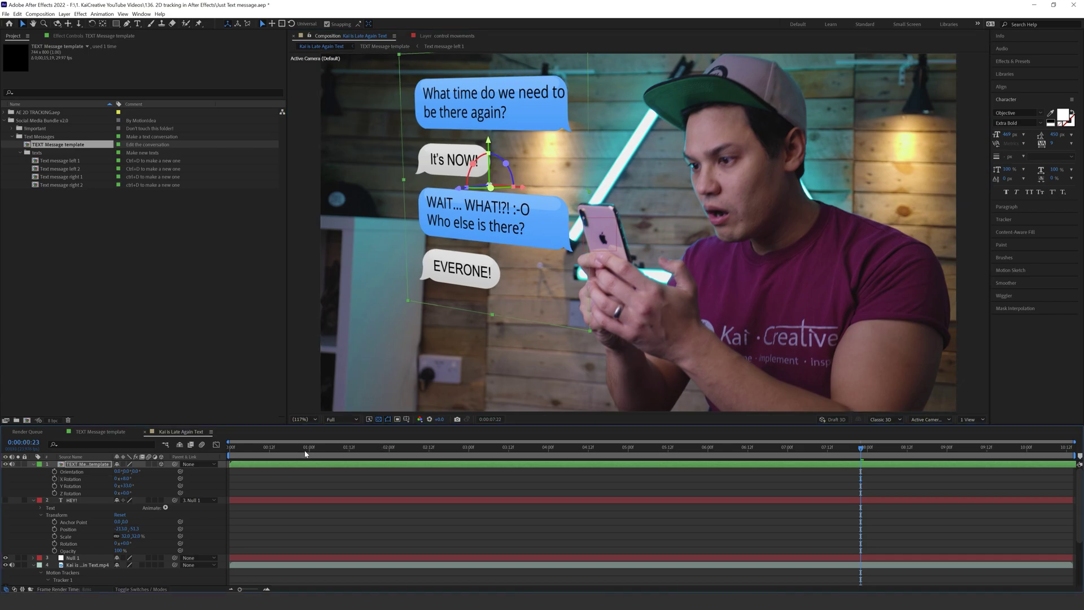
{"action": "left_click_drag", "start_coordinate": [305, 453], "coordinate": [249, 448]}
{"action": "left_click_drag", "start_coordinate": [531, 288], "coordinate": [444, 237]}
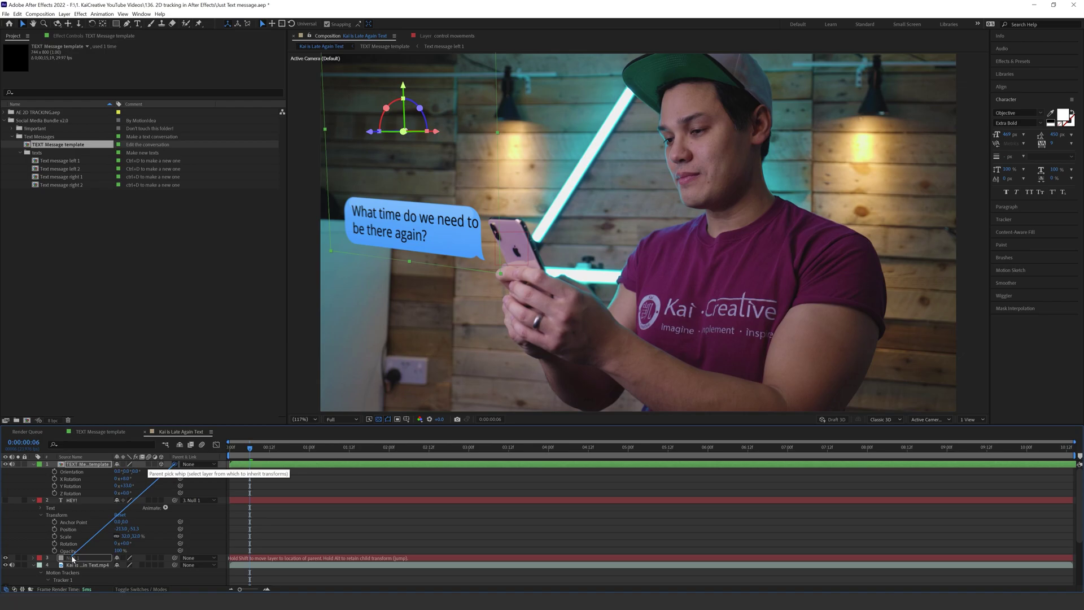
Preview the main comp, then review message timing in the TEXT Message template
{"action": "key", "text": "space"}
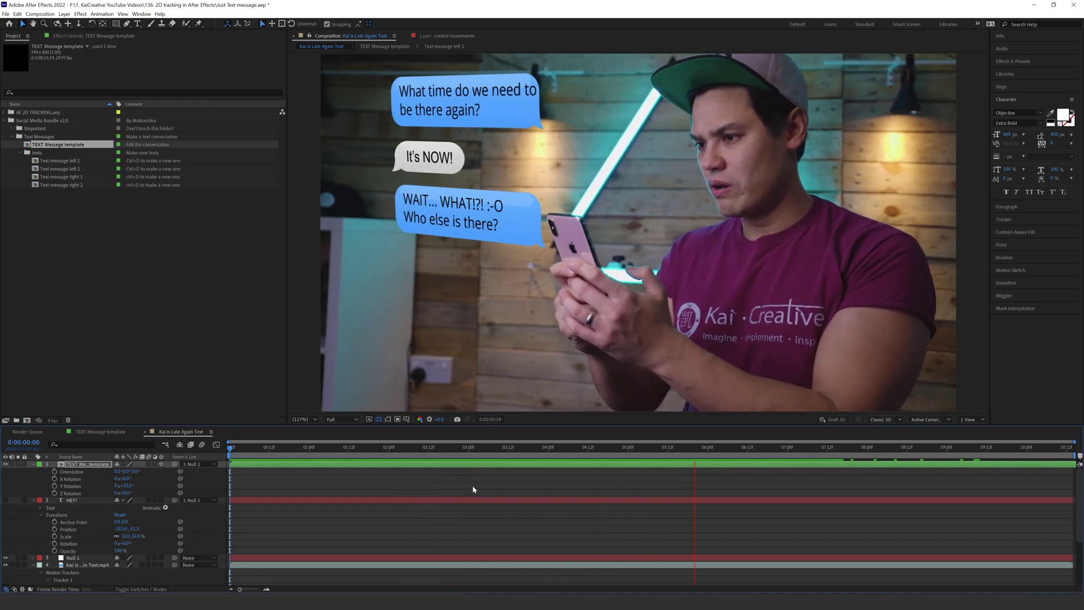
{"action": "key", "text": "space"}
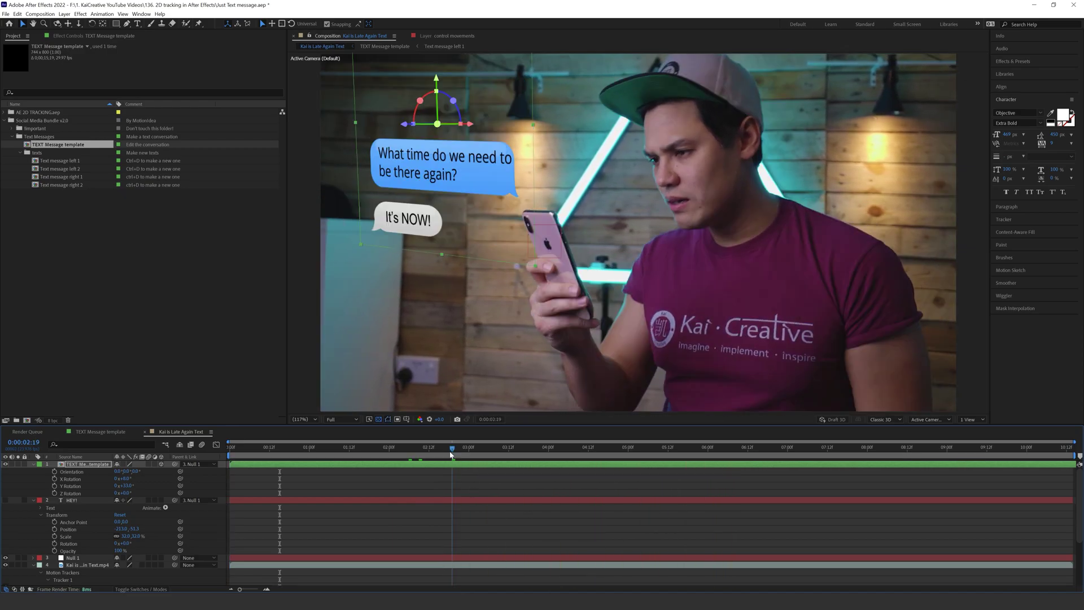
{"action": "left_click", "coordinate": [101, 432]}
{"action": "left_click_drag", "start_coordinate": [405, 448], "coordinate": [545, 472]}
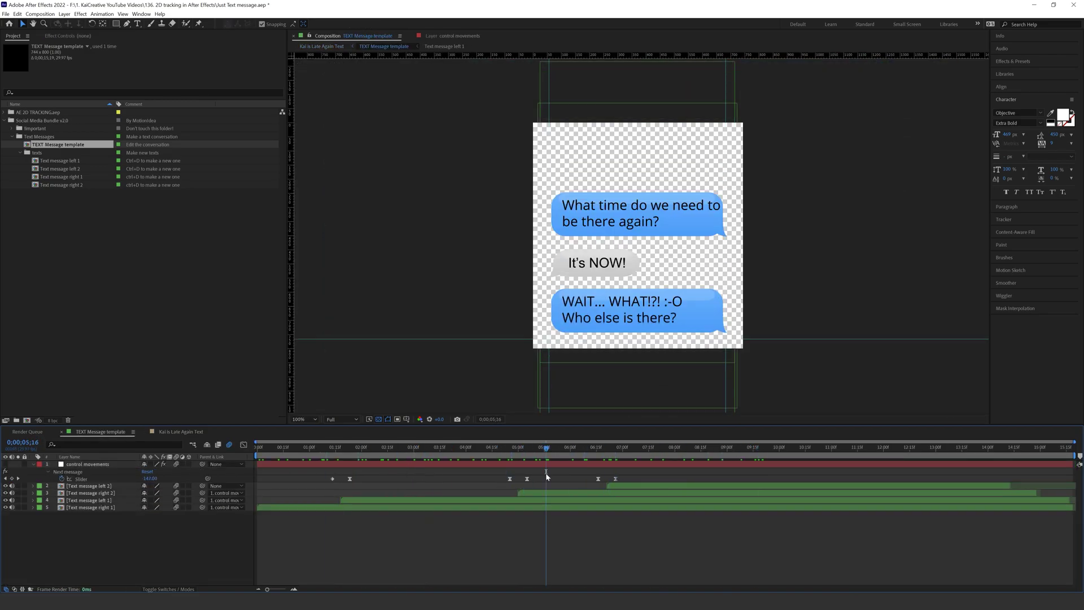